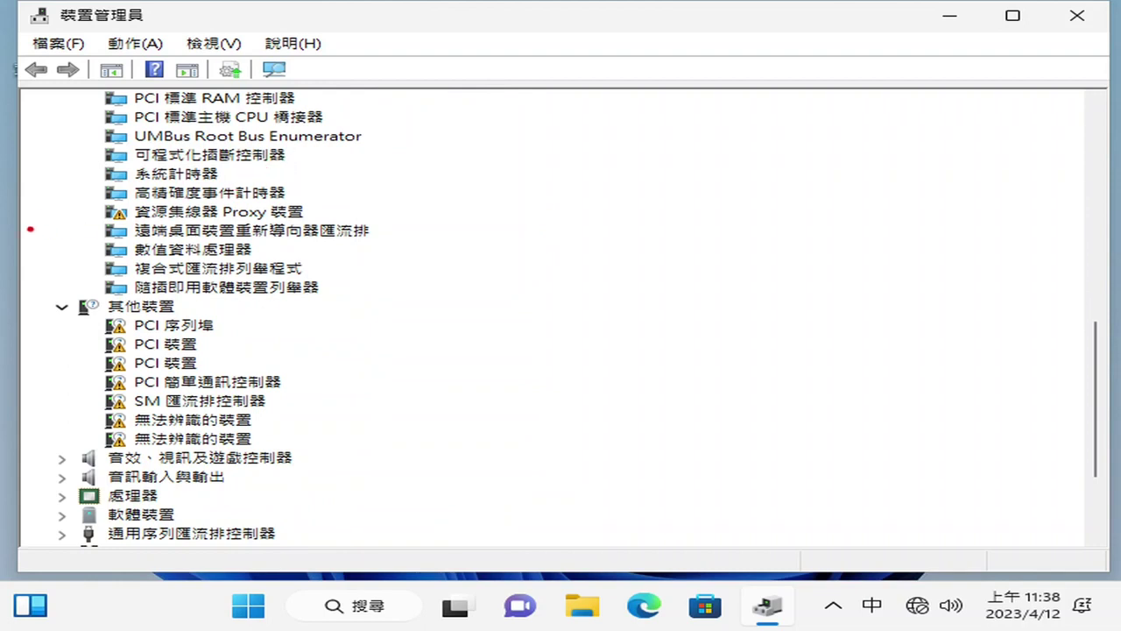
mouse_move(66, 190)
left_mouse_down()
mouse_move(219, 232)
mouse_move(333, 232)
left_mouse_up()
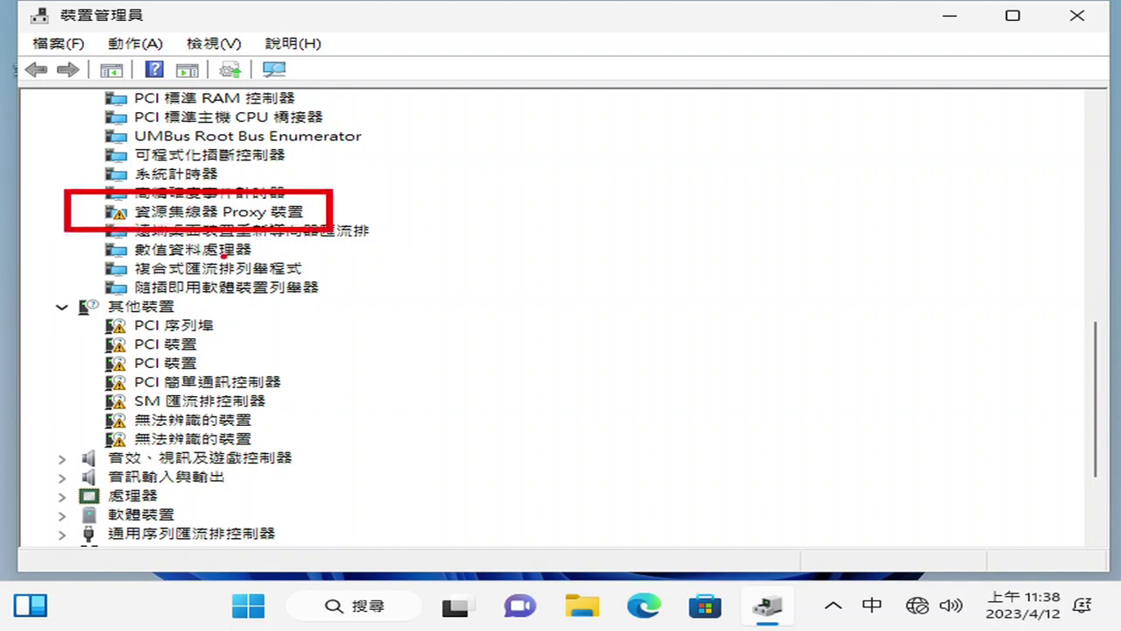
mouse_move(122, 312)
left_mouse_down()
mouse_move(78, 353)
mouse_move(337, 451)
mouse_move(111, 313)
left_mouse_up()
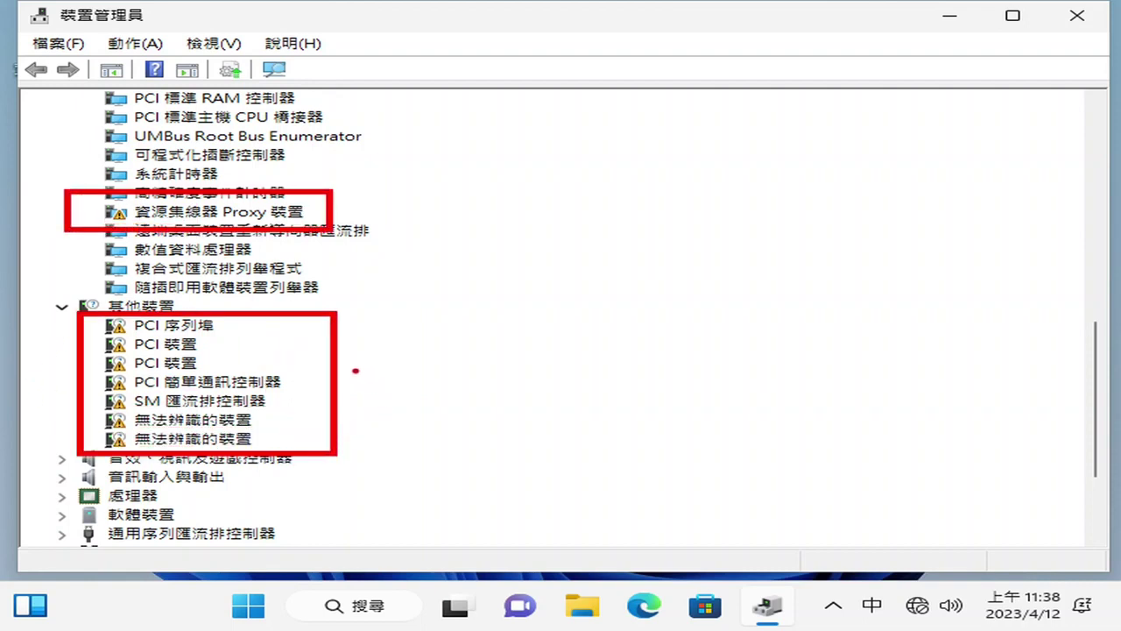
key("Escape")
- Expand the 音效、視訊及遊戲控制器, 音訊輸入與輸出, 網路介面卡 and 顯示卡 categories to list their devices
scroll(363, 345, "down", 3)
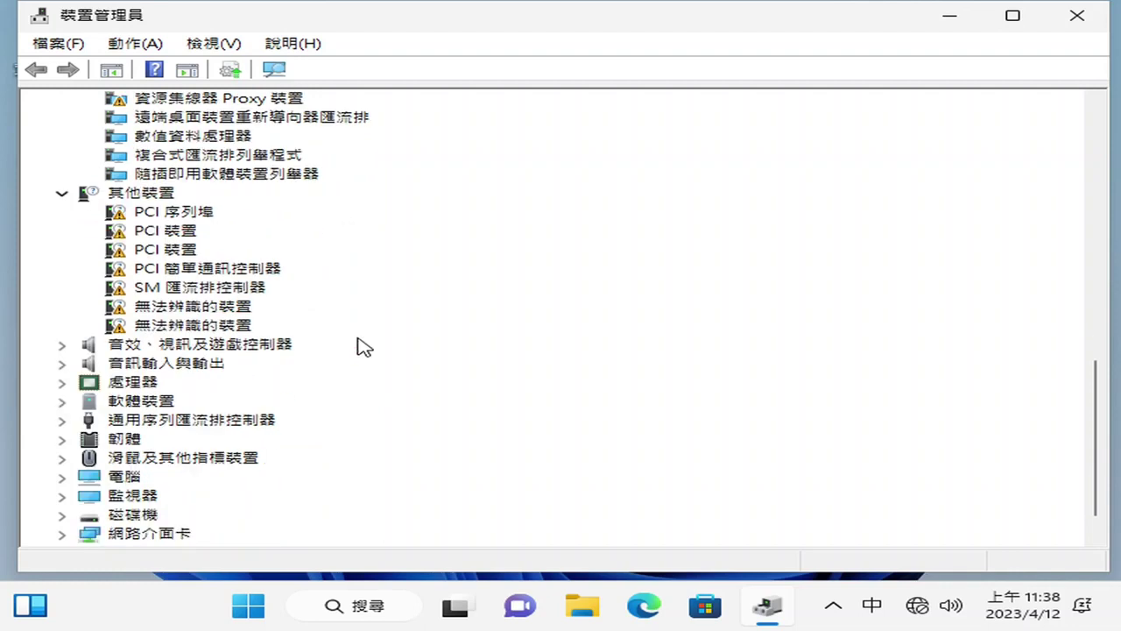
left_click(60, 308)
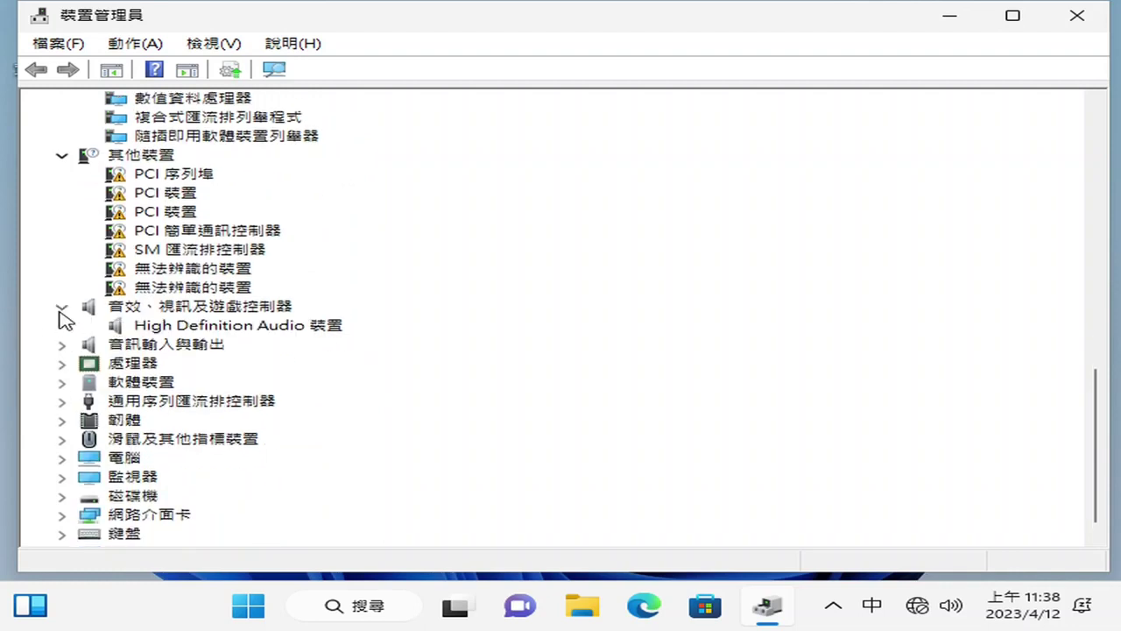
left_click(63, 346)
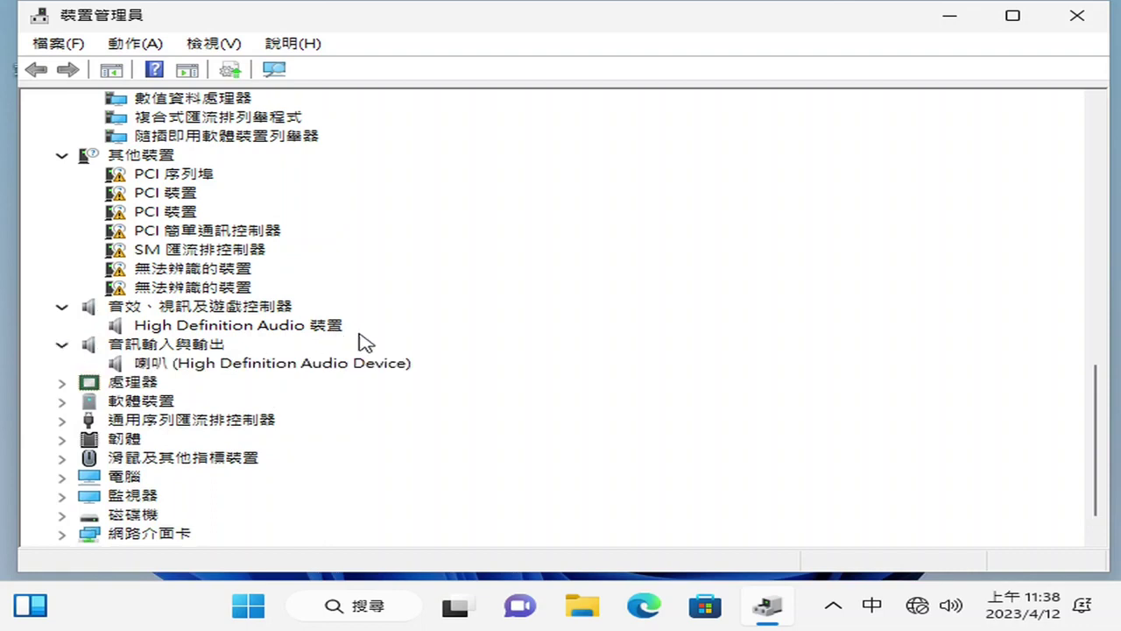
scroll(289, 329, "down", 1)
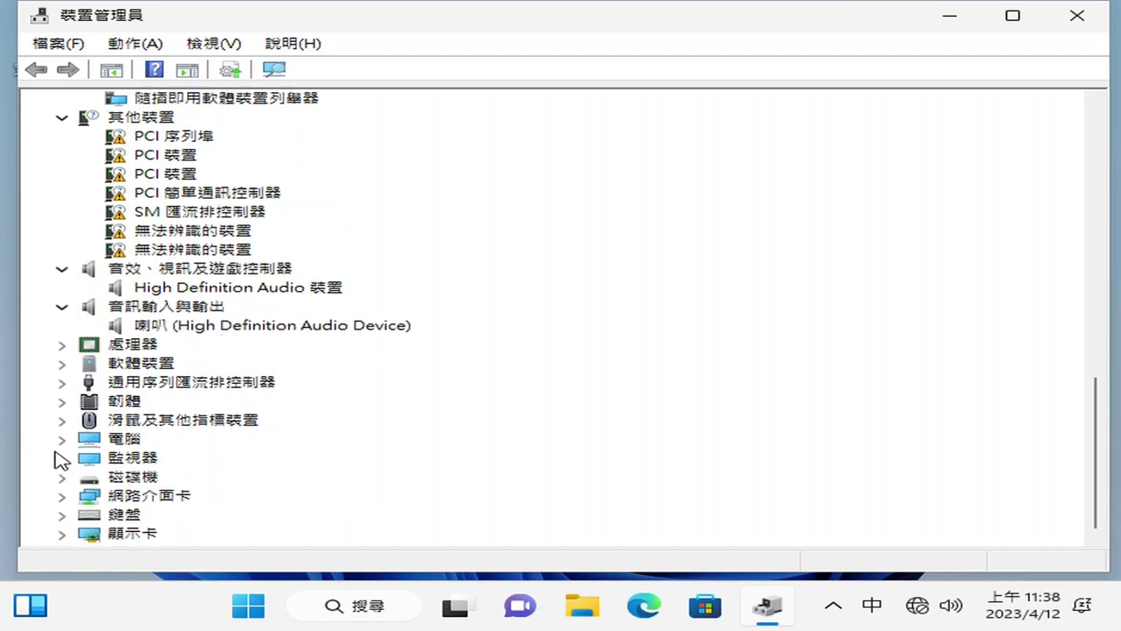
left_click(62, 495)
scroll(325, 425, "down", 1)
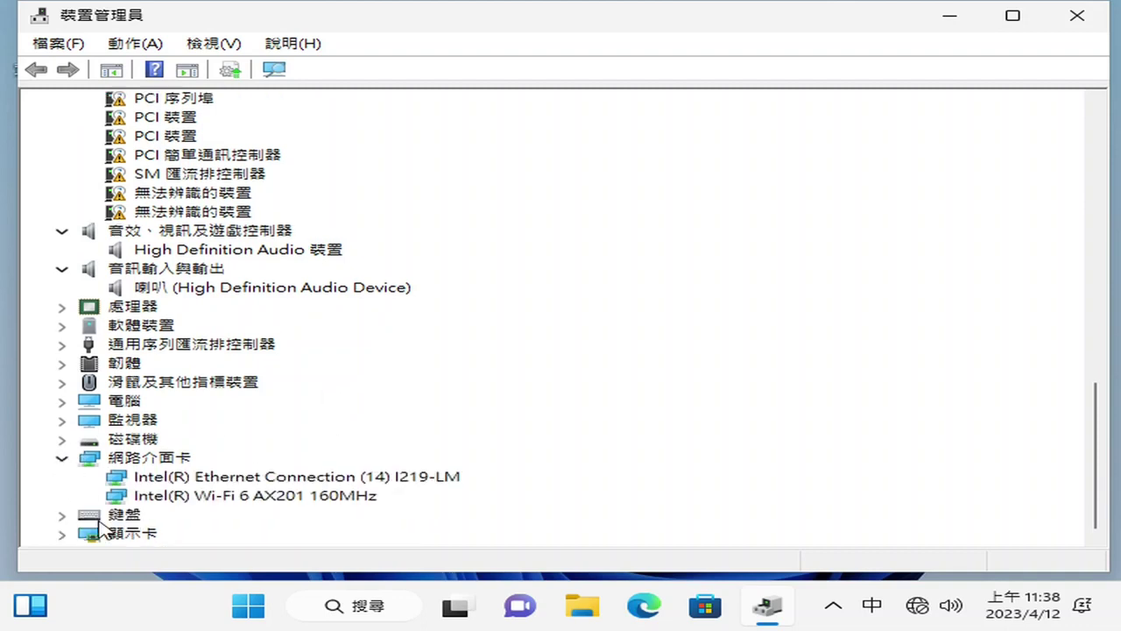
left_click(63, 532)
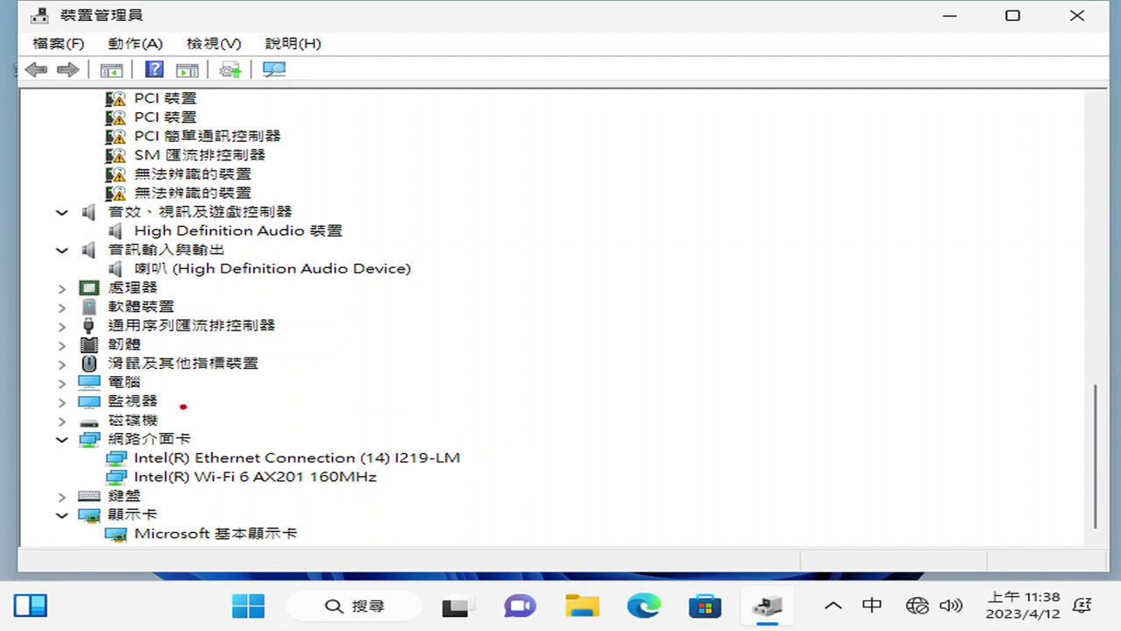
mouse_move(37, 194)
left_mouse_down()
mouse_move(331, 295)
mouse_move(452, 301)
mouse_move(450, 286)
left_mouse_up()
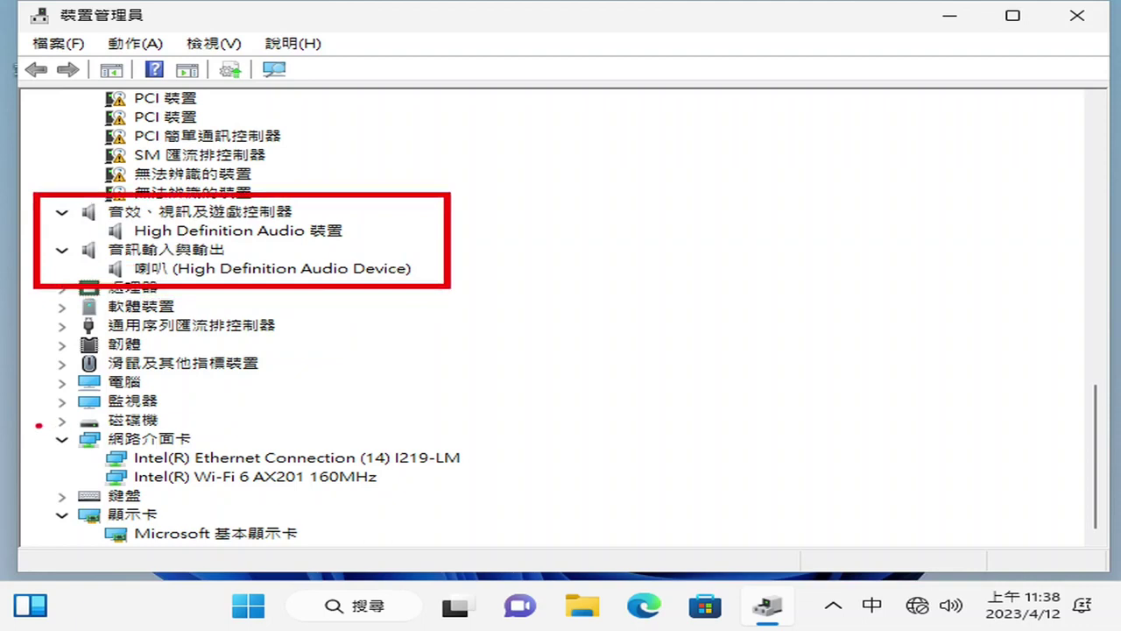
mouse_move(35, 424)
left_mouse_down()
mouse_move(476, 513)
mouse_move(487, 542)
left_mouse_up()
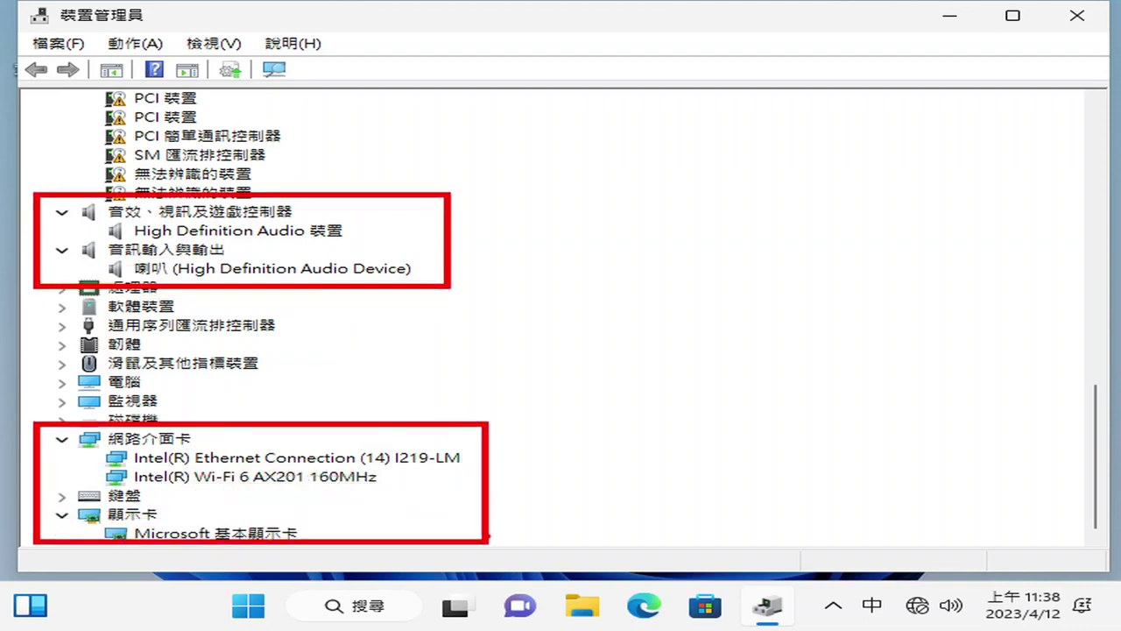
key("Escape")
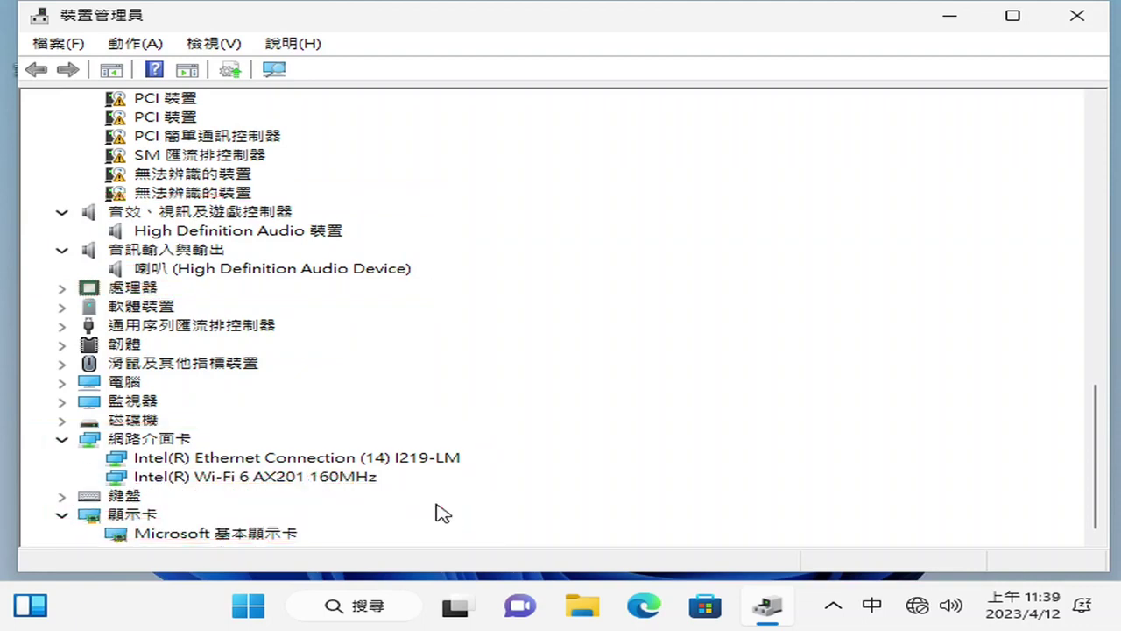
- Check the driver provider in the properties of the Microsoft 基本顯示卡 display adapter and close them without changes
right_click(245, 535)
left_click(320, 515)
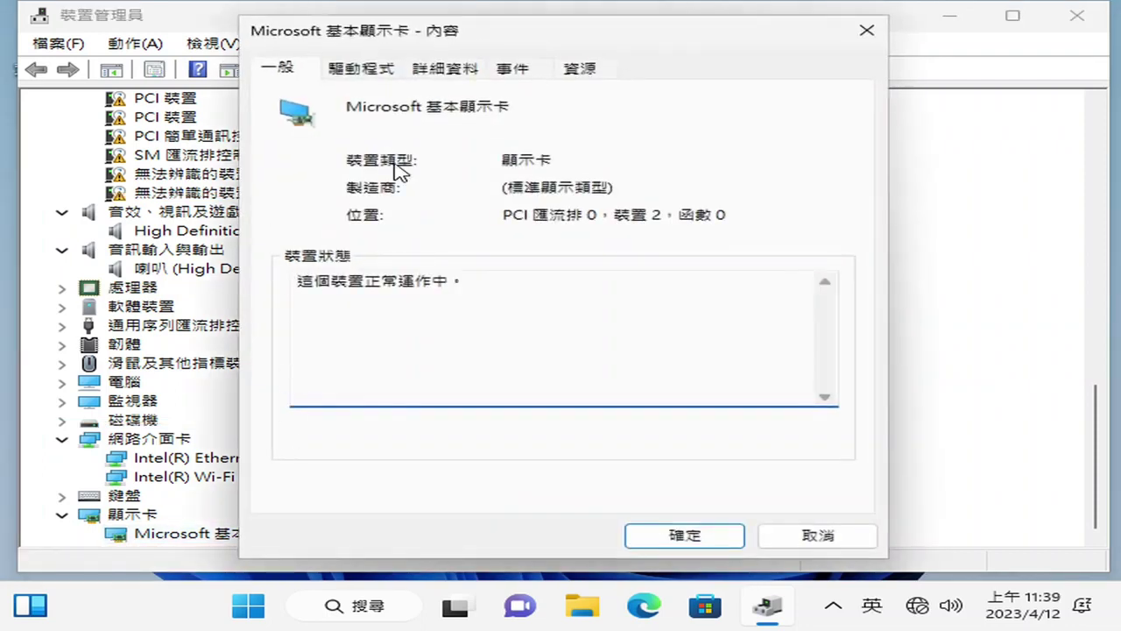
left_click(361, 72)
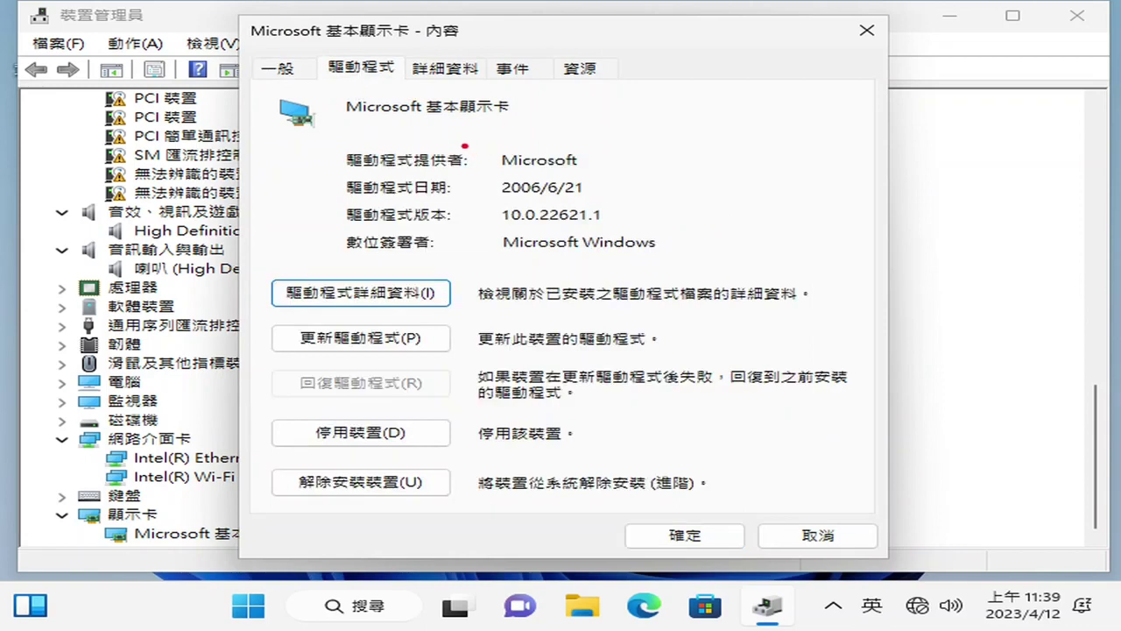
left_click_drag(473, 134, 662, 180)
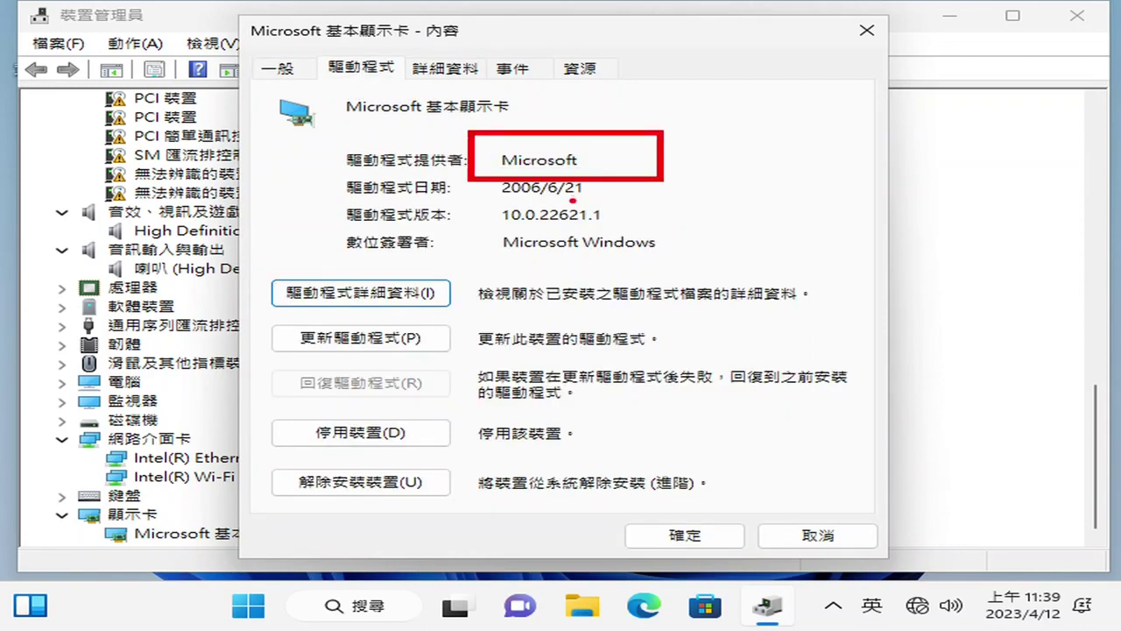
key("Escape")
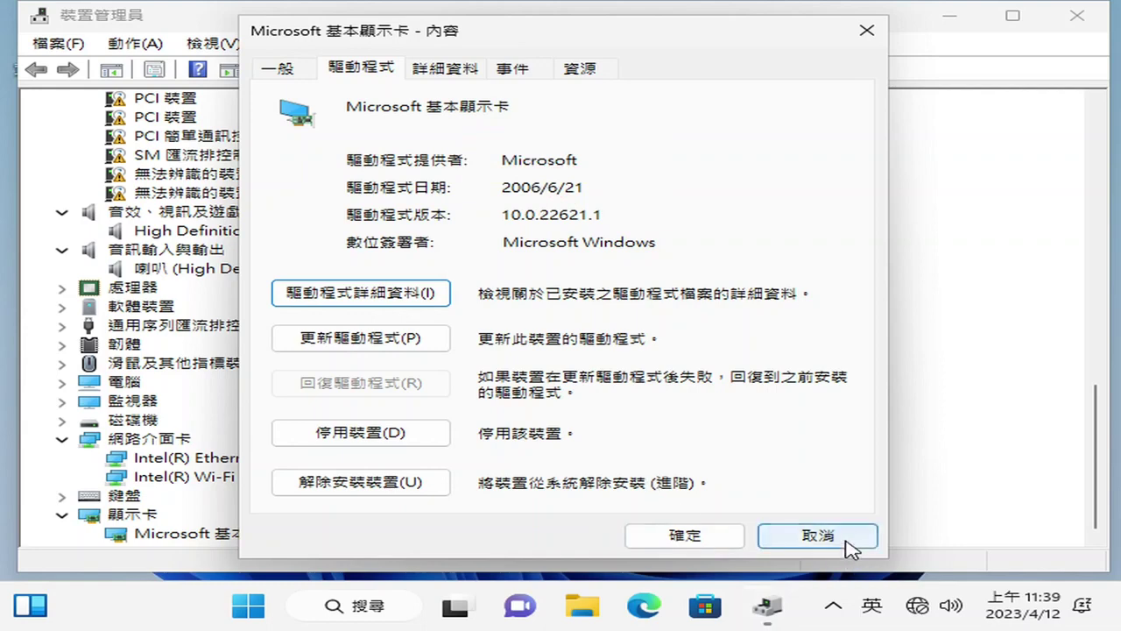
left_click(818, 535)
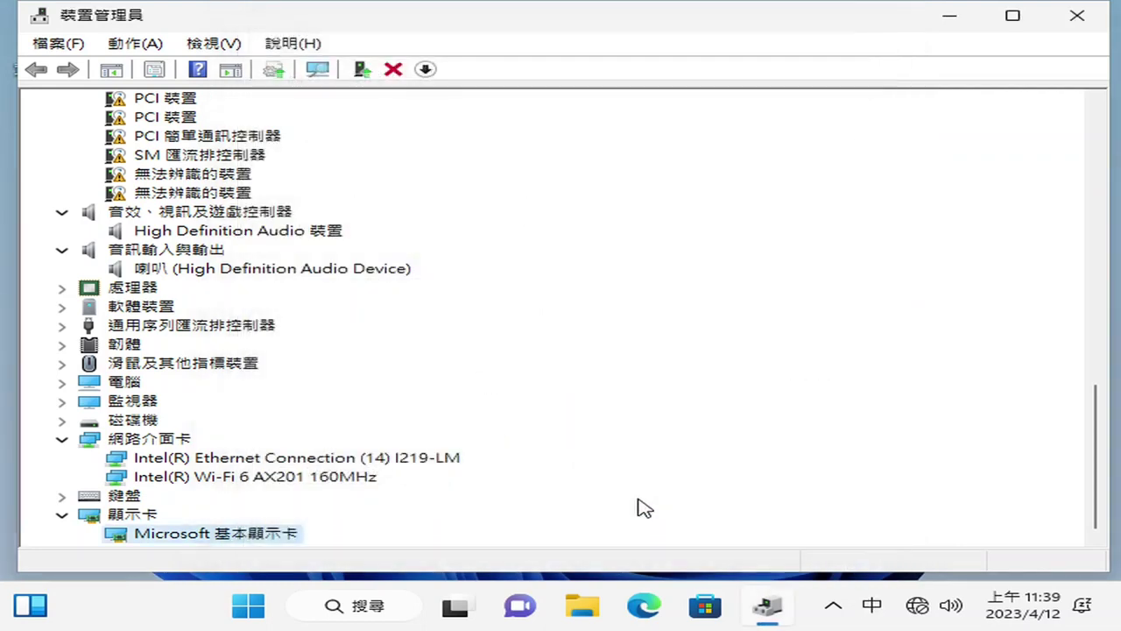
- Check the driver provider in the properties of the Intel(R) Wi-Fi 6 AX201 160MHz adapter and close them without changes
left_click(331, 480)
right_click(332, 487)
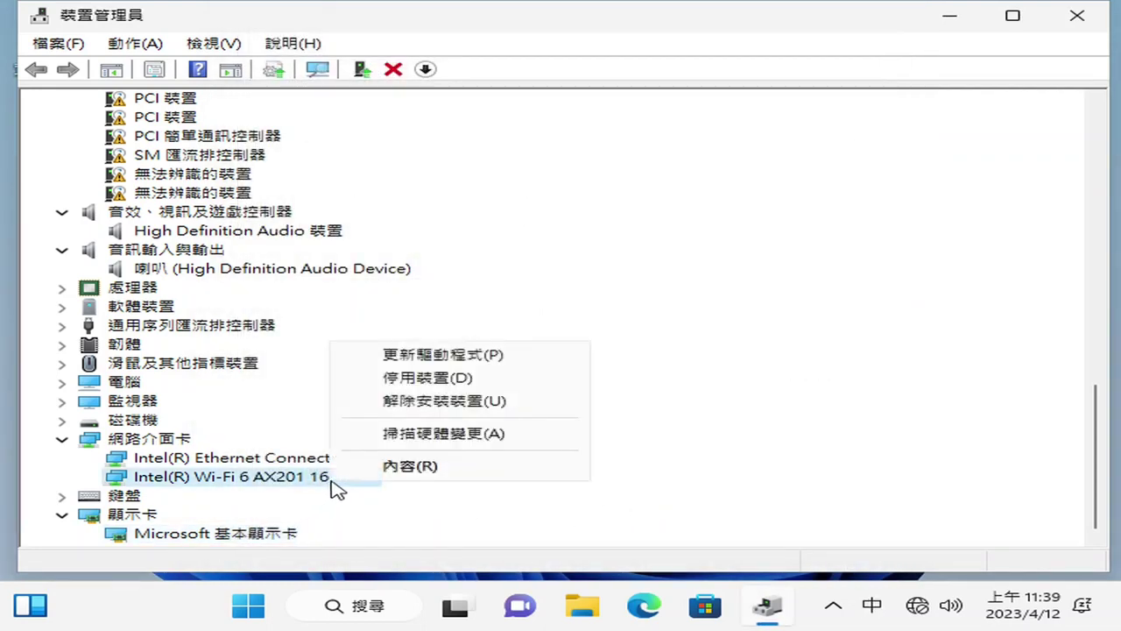
left_click(426, 473)
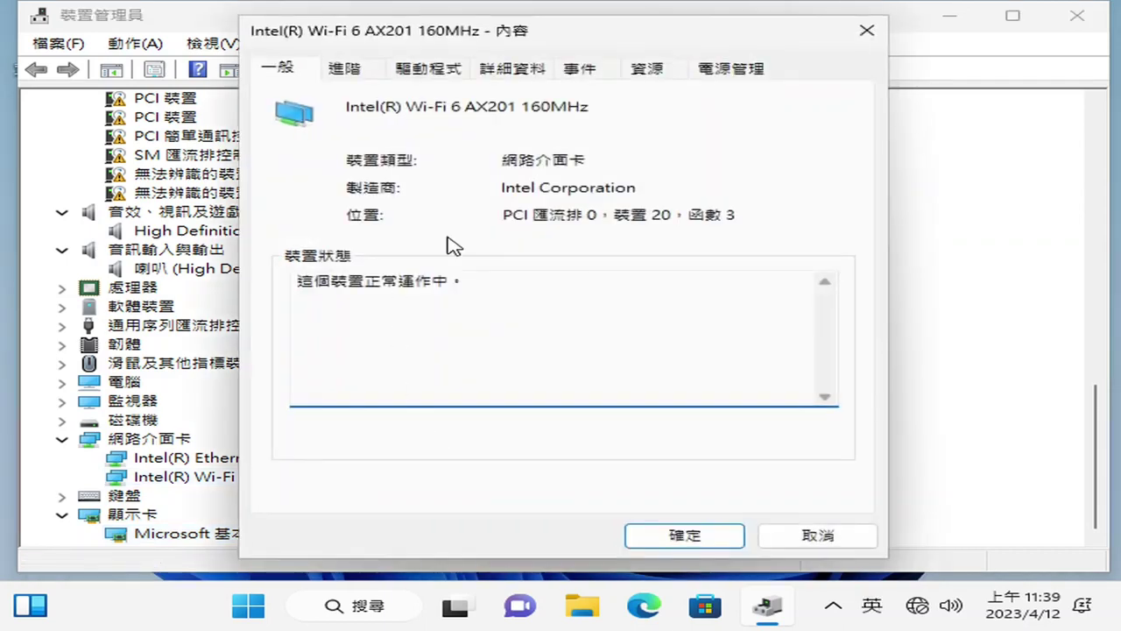
left_click(429, 70)
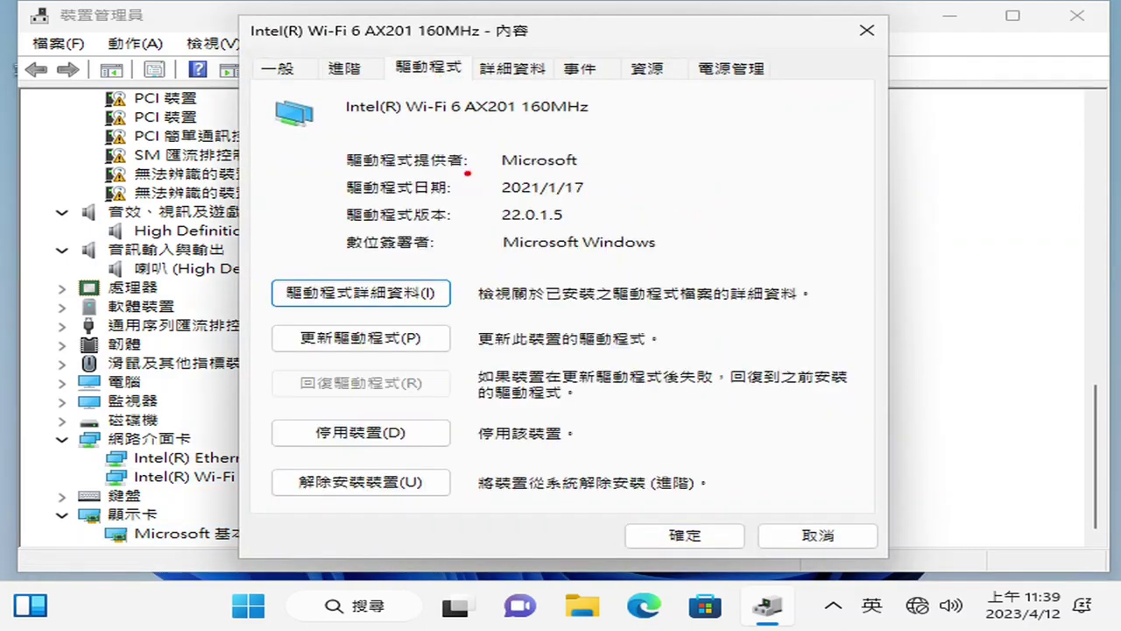
left_click_drag(476, 131, 671, 190)
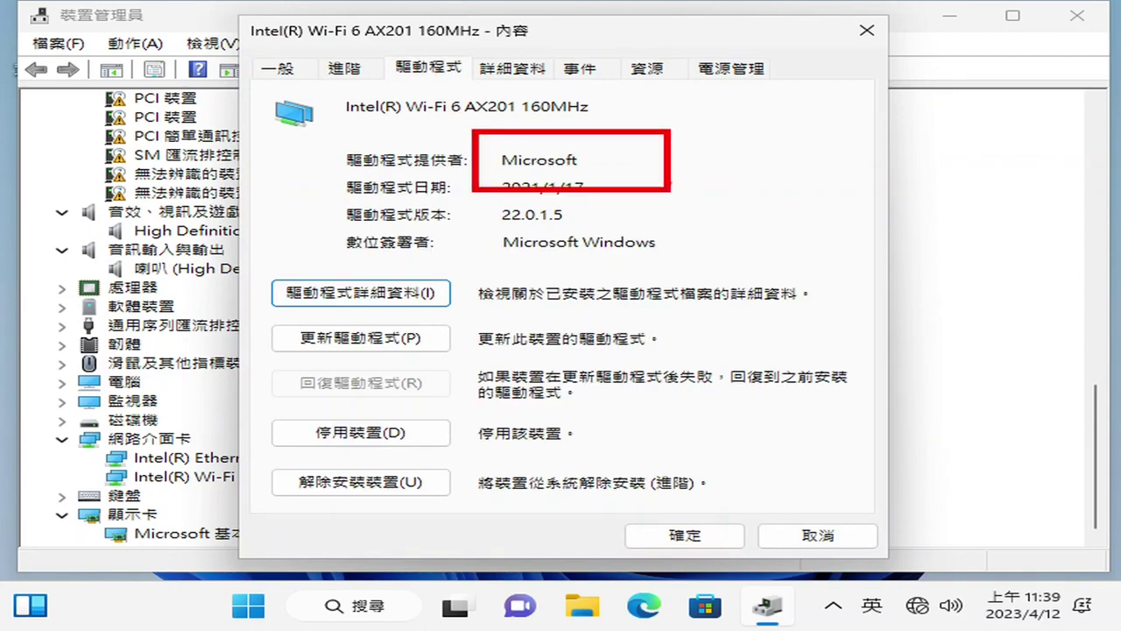
left_click(846, 532)
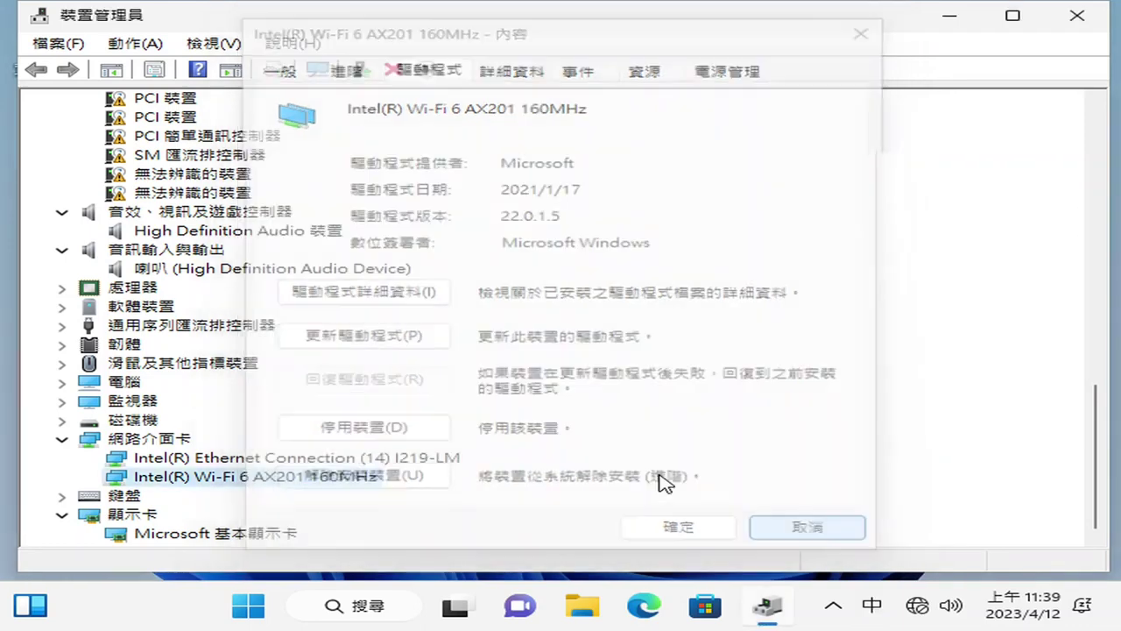
- Check the driver provider in the properties of the Intel(R) Ethernet Connection (14) I219-LM adapter and close them without changes
left_click(316, 458)
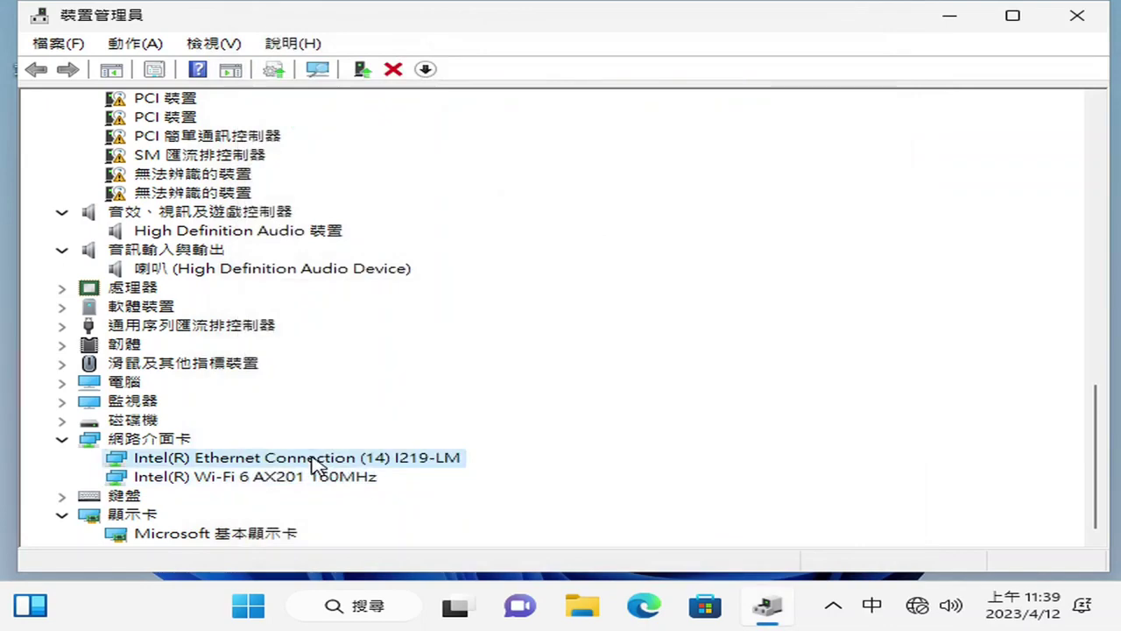
right_click(316, 462)
left_click(388, 442)
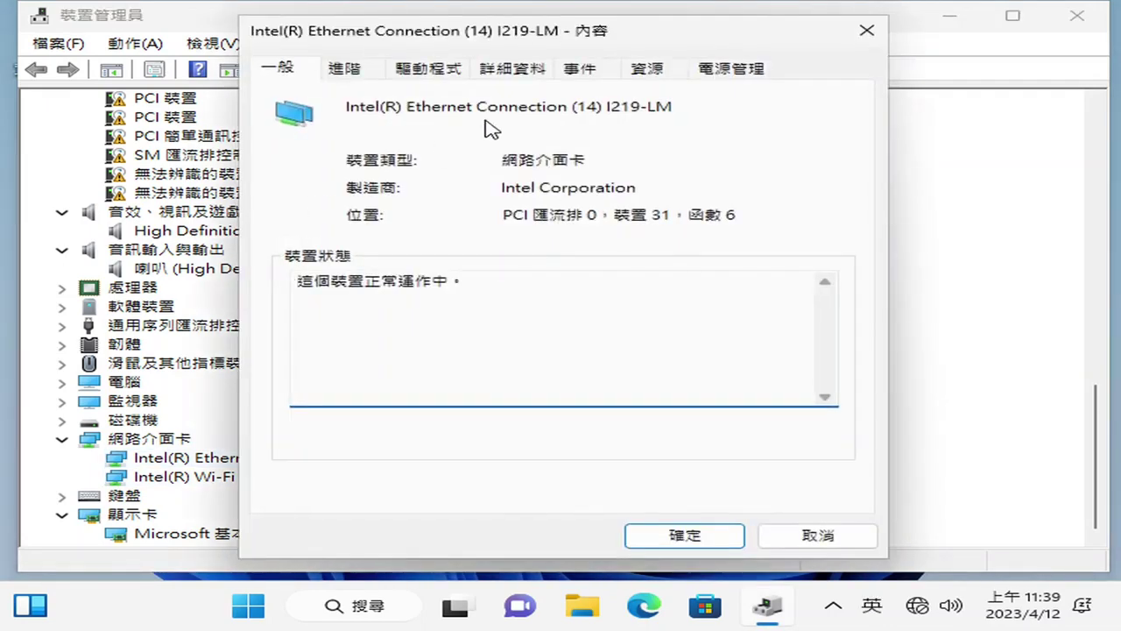
left_click(426, 70)
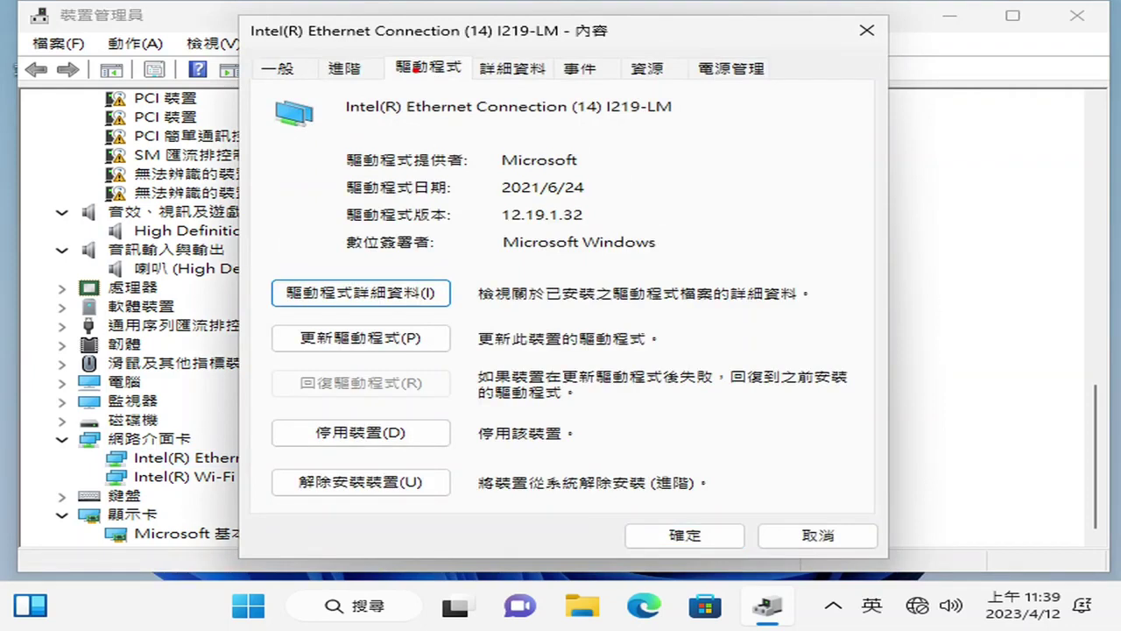
left_click_drag(475, 126, 662, 206)
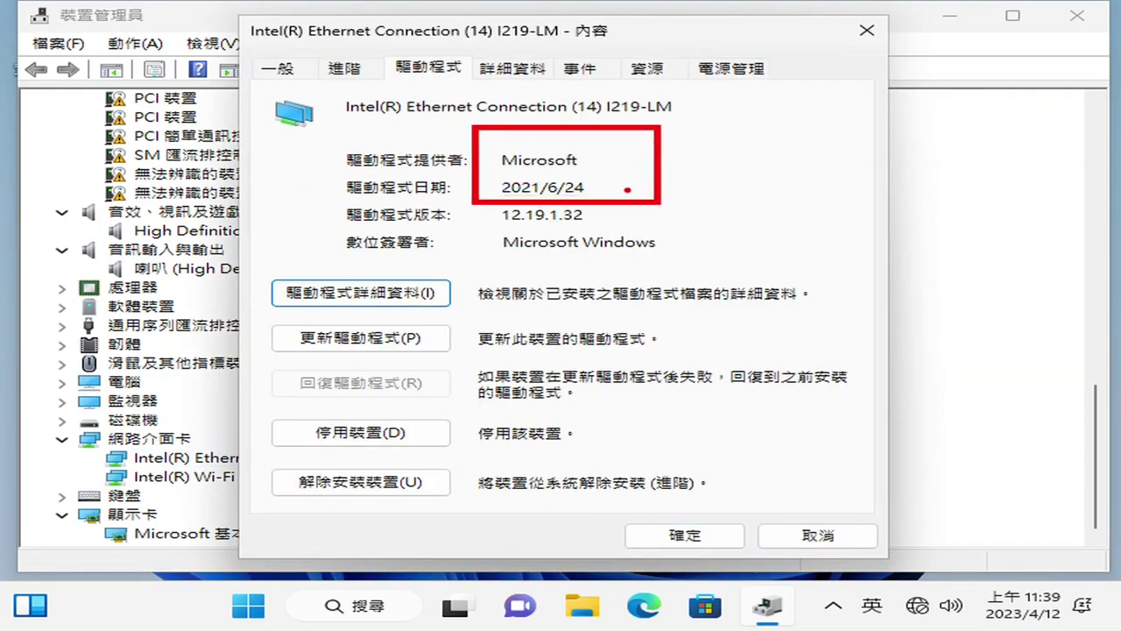
key("Escape")
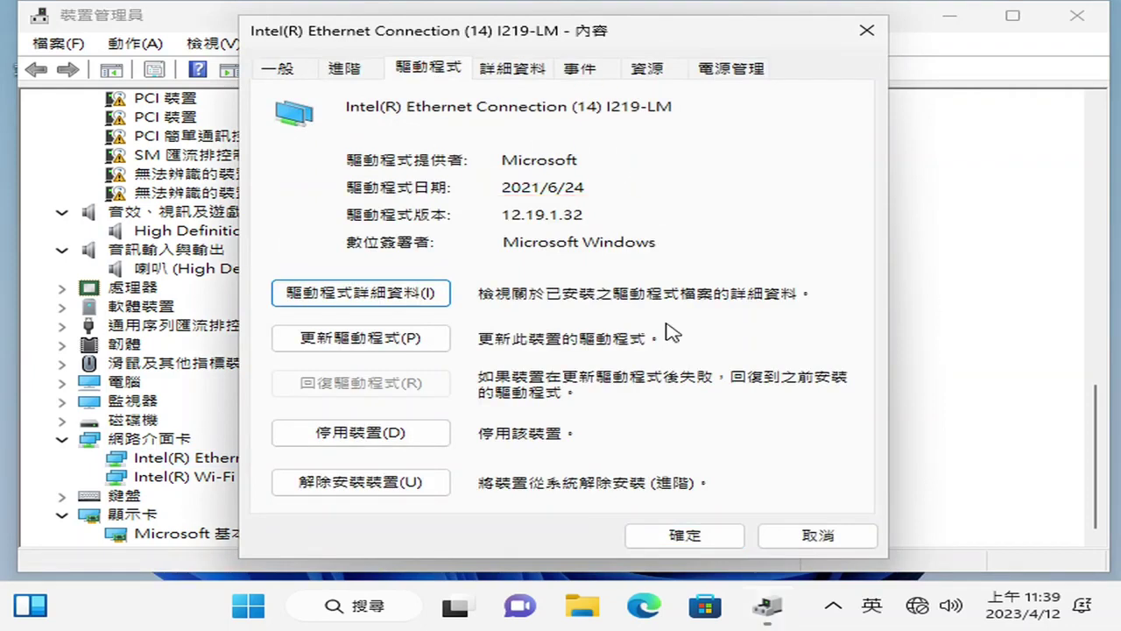
left_click(818, 532)
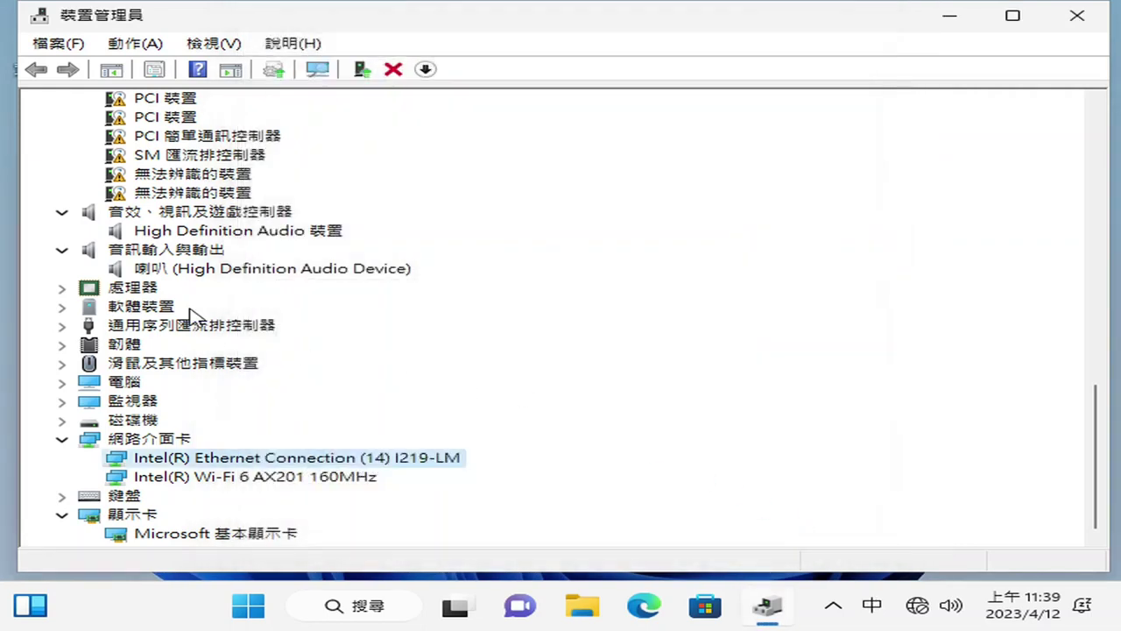
- Check the driver provider in the properties of the 喇叭 (High Definition Audio Device) output and close them without changes
right_click(337, 271)
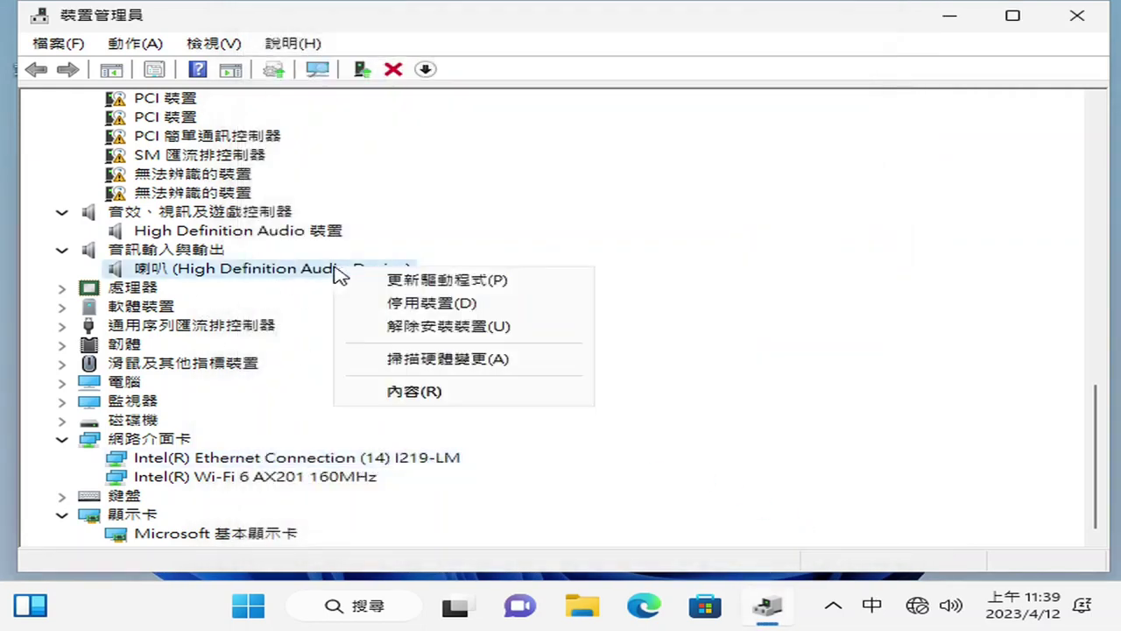
left_click(421, 393)
left_click(368, 74)
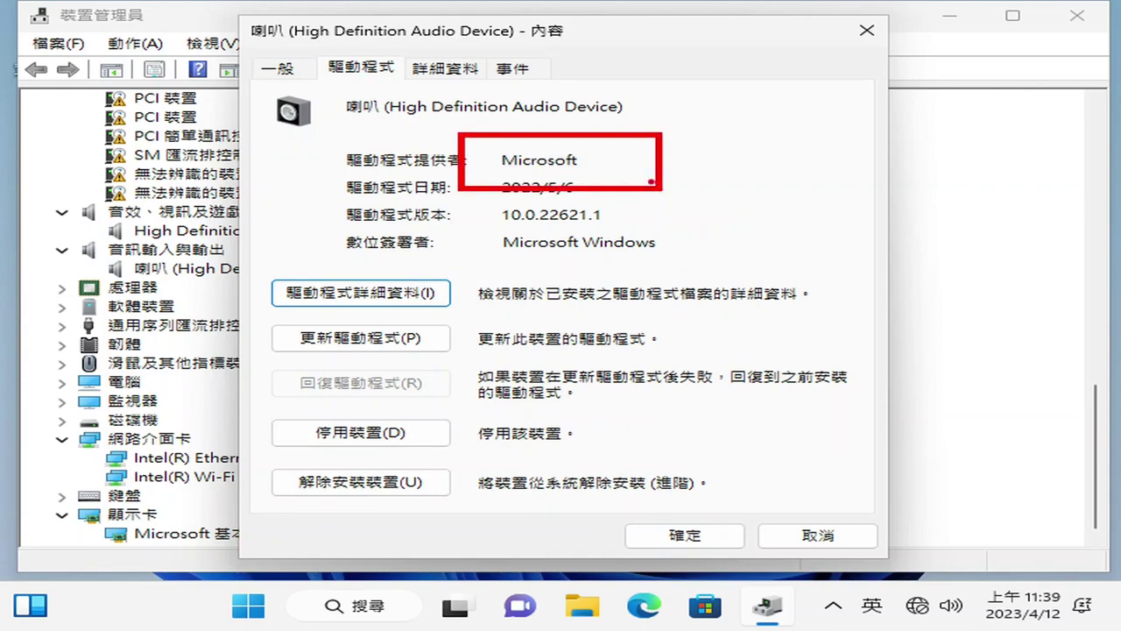
left_click(865, 541)
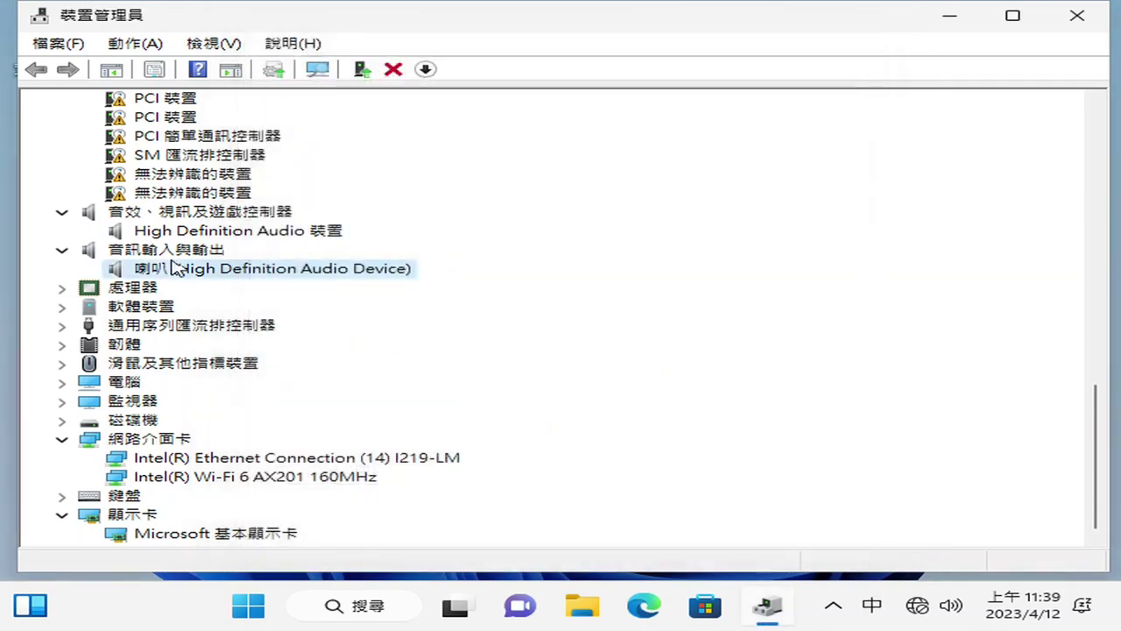
- Check the driver provider in the properties of the High Definition Audio 裝置 sound controller and close them without changes
left_click(203, 231)
right_click(204, 231)
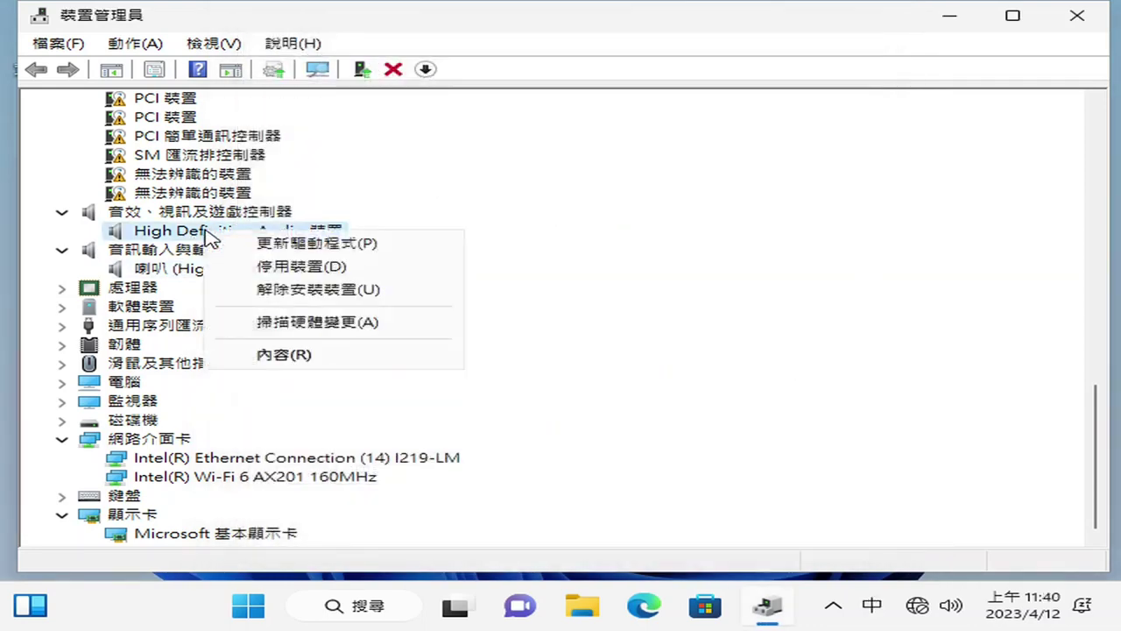
left_click(285, 354)
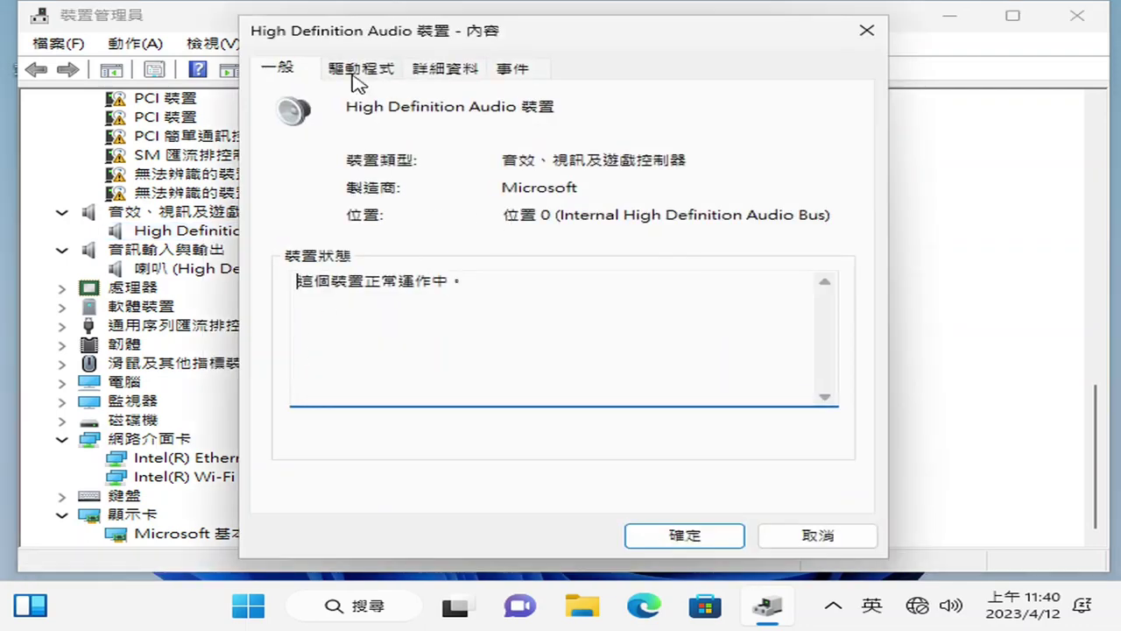
left_click(359, 70)
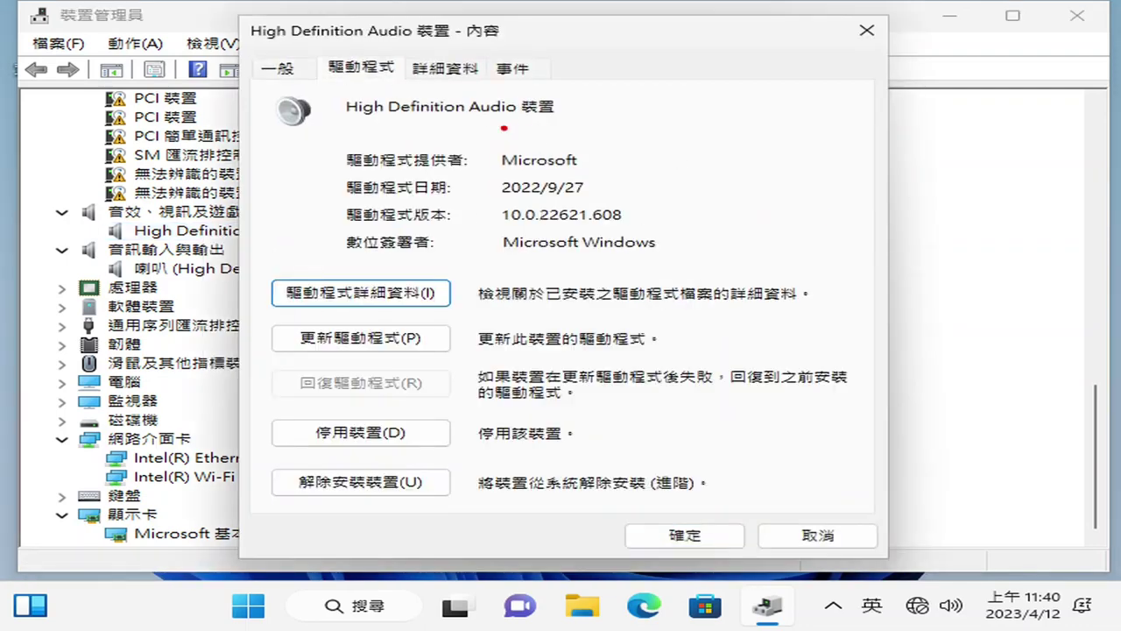
left_click_drag(487, 135, 674, 186)
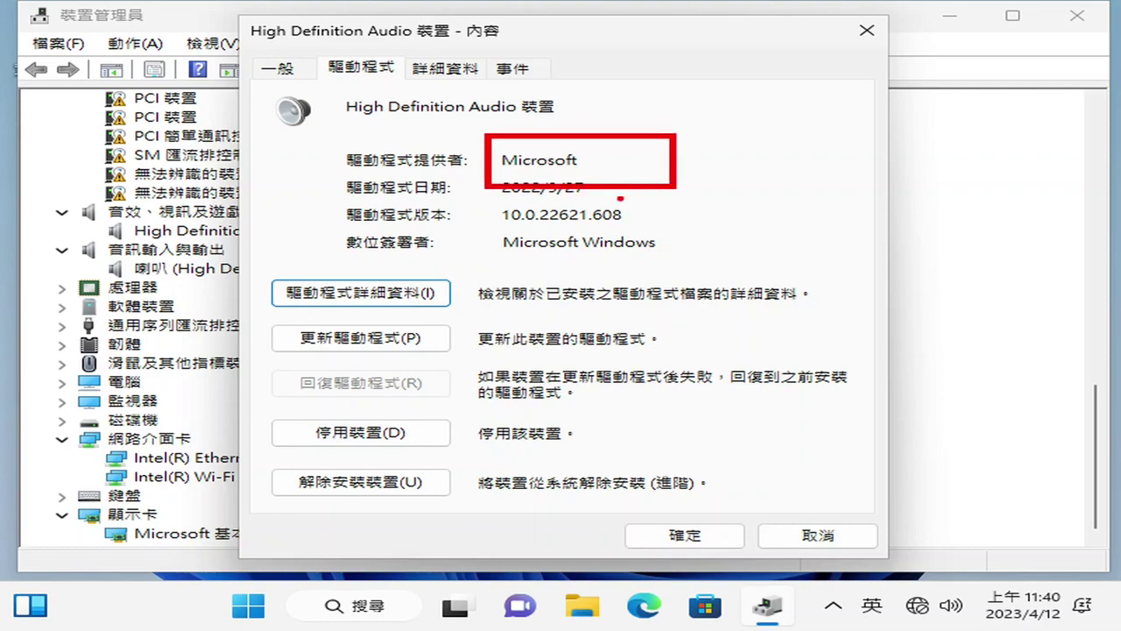
left_click(860, 543)
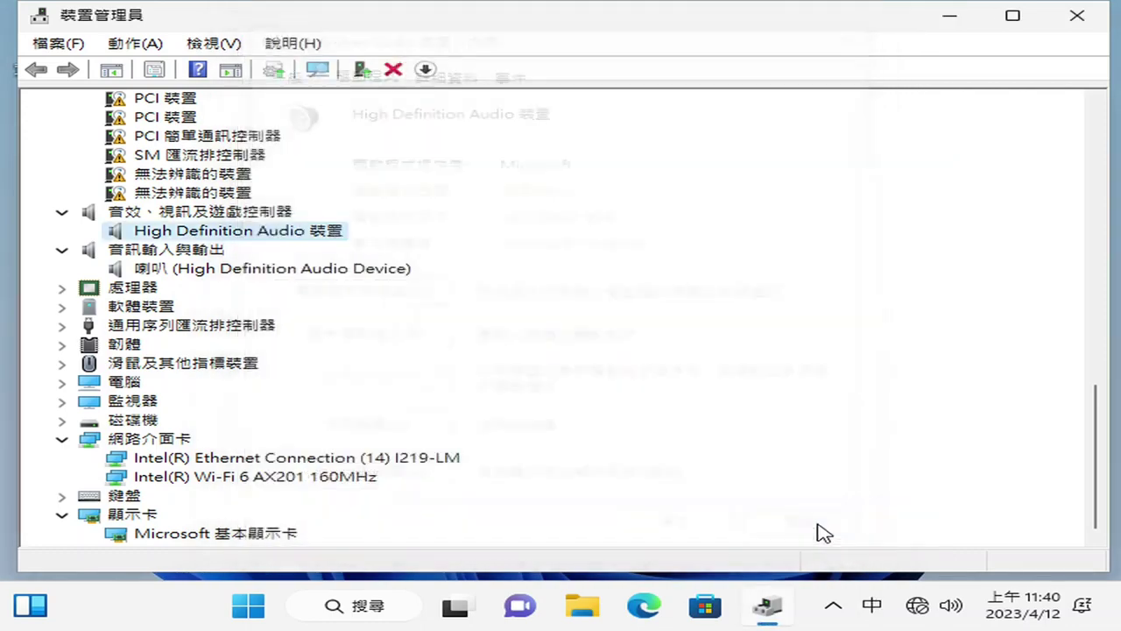
- Close Device Manager
left_click(1076, 18)
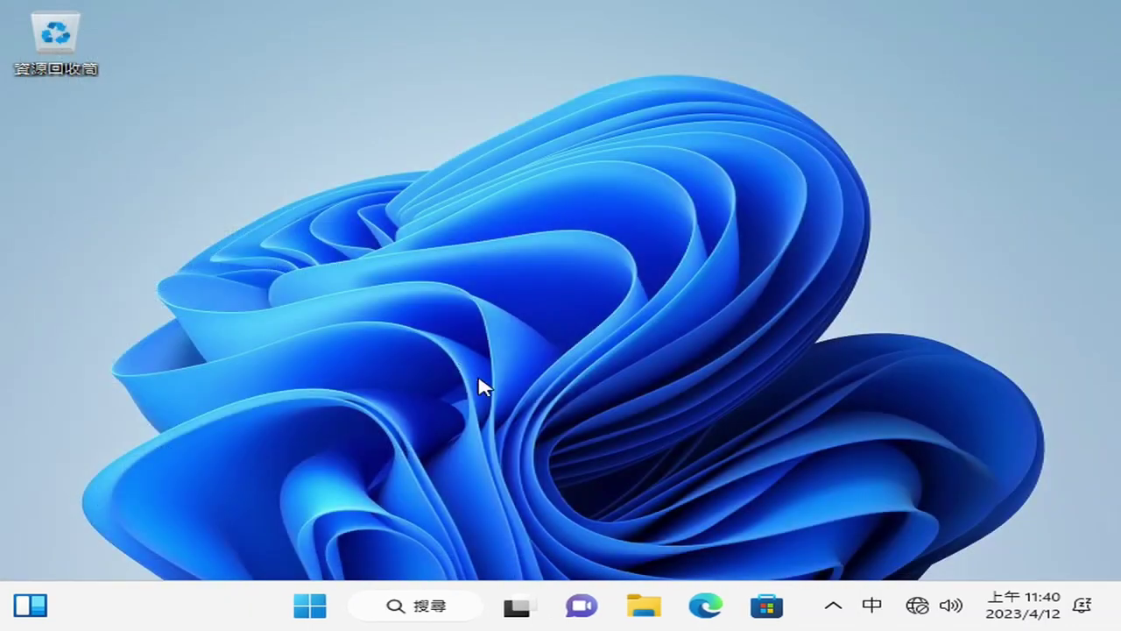
- Try running 驅動匯出匯入ByPowershell from the CSM\GoToolsForVentoy\Go玩具箱 folder on VentoyT7 (D:) and close the tool
left_click(642, 608)
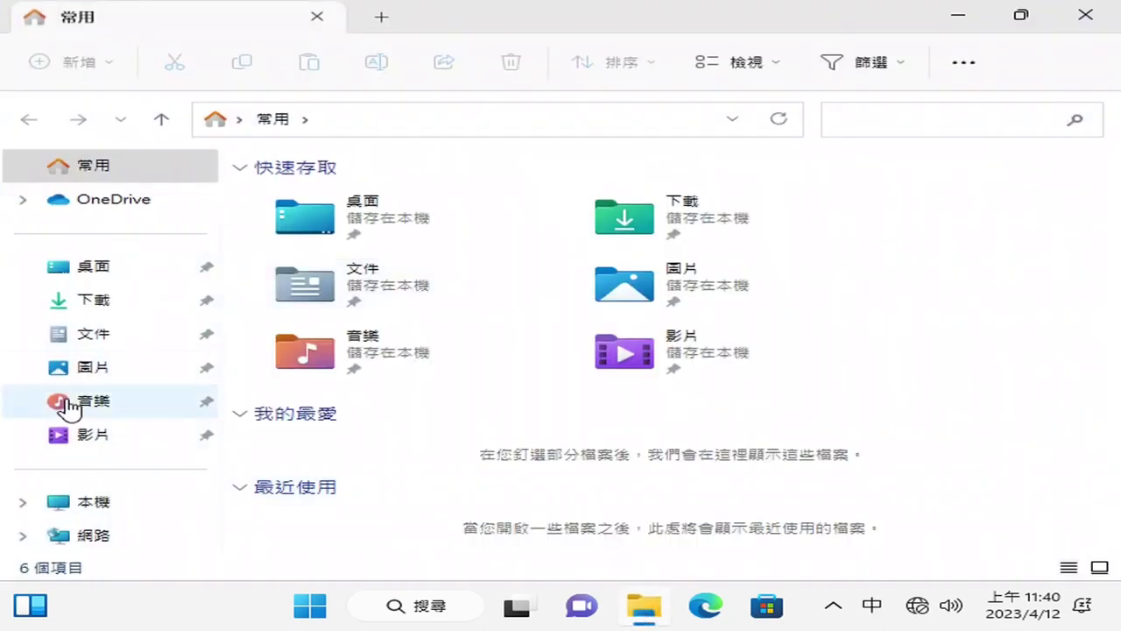
left_click(143, 502)
double_click(726, 220)
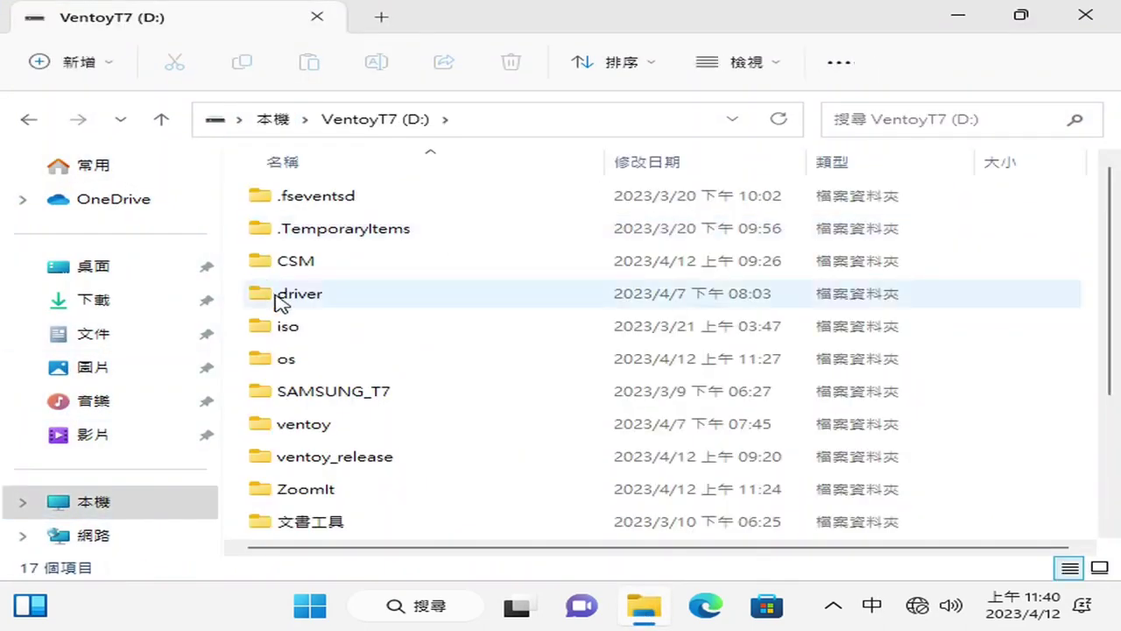
left_click(282, 277)
double_click(282, 277)
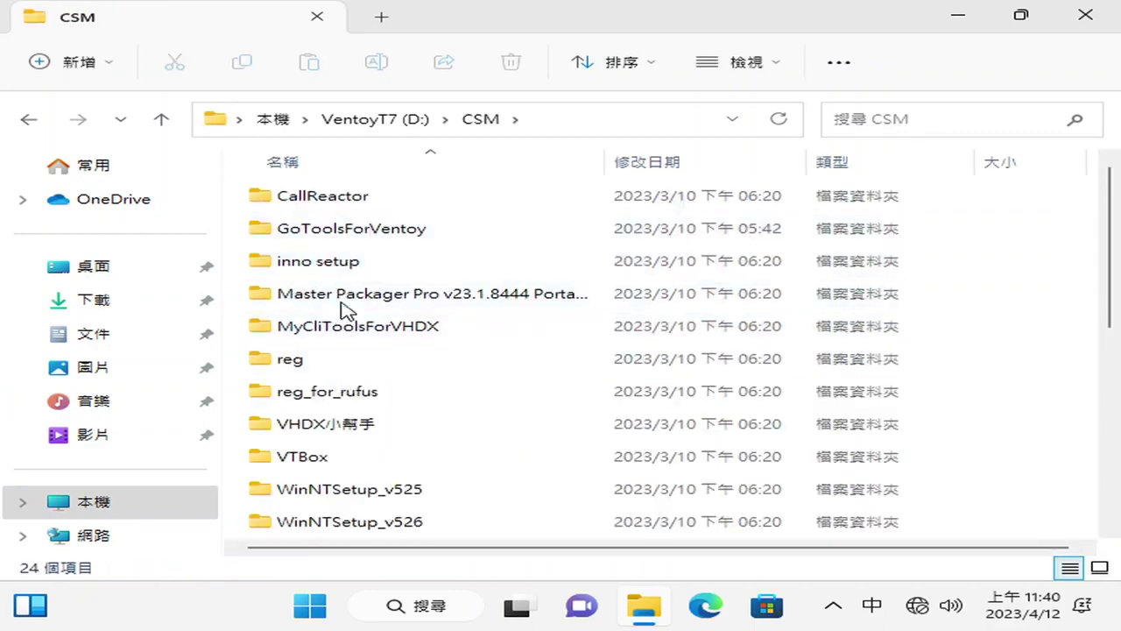
double_click(338, 232)
double_click(296, 198)
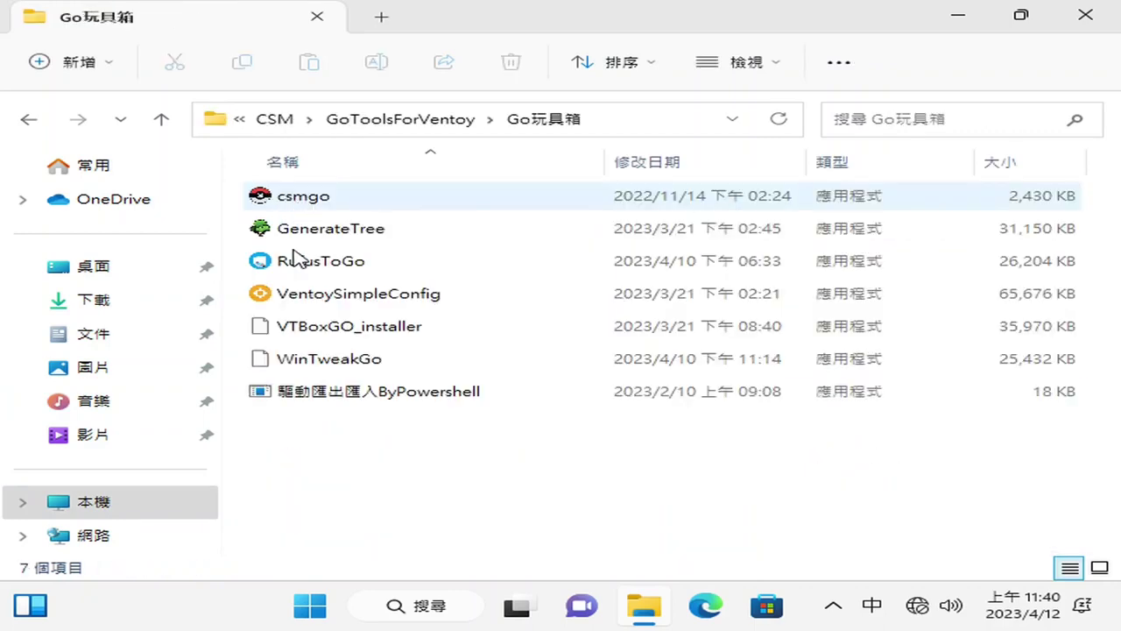
double_click(334, 401)
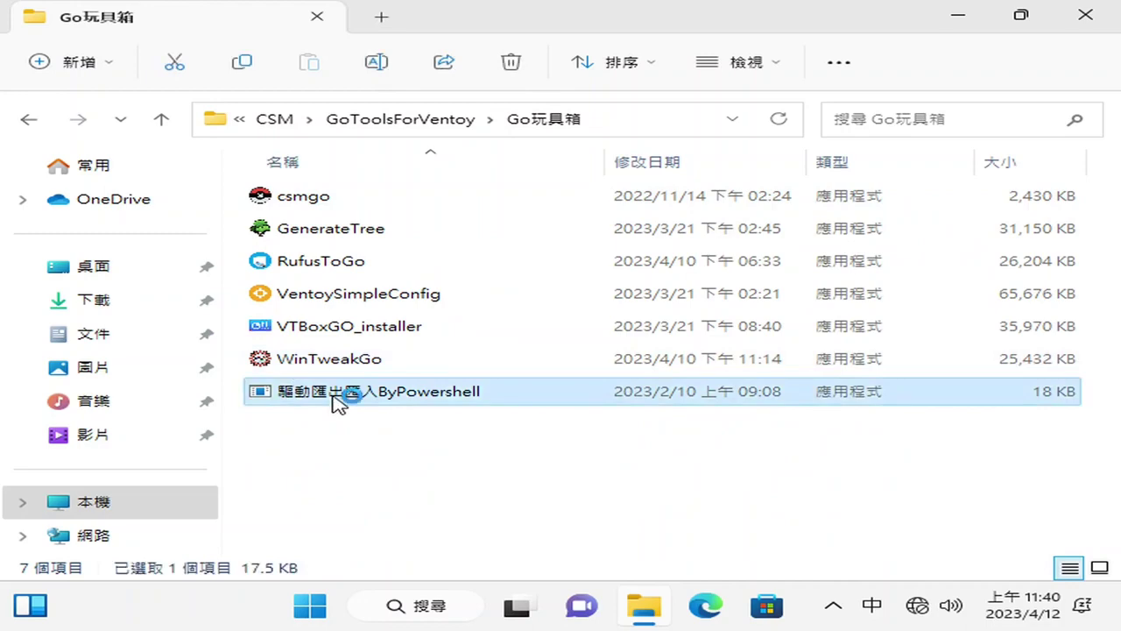
left_click(961, 18)
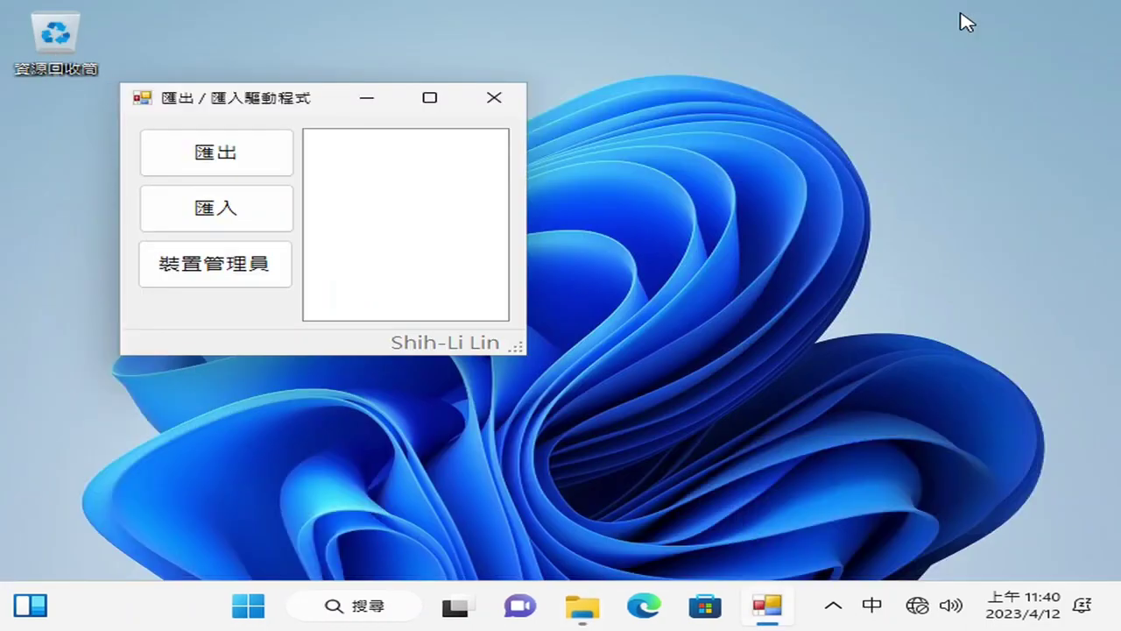
left_click(494, 97)
- Run 驅動匯出匯入ByPowershell from the driver folder on VentoyT7 (D:) and close the File Explorer window
left_click(644, 605)
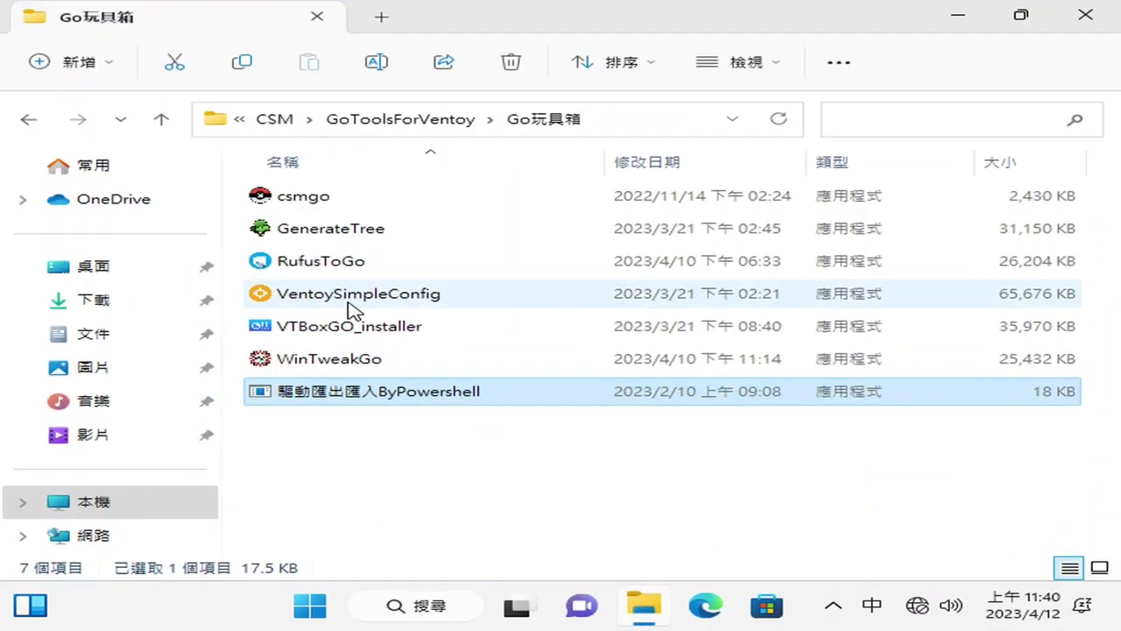
left_click(105, 511)
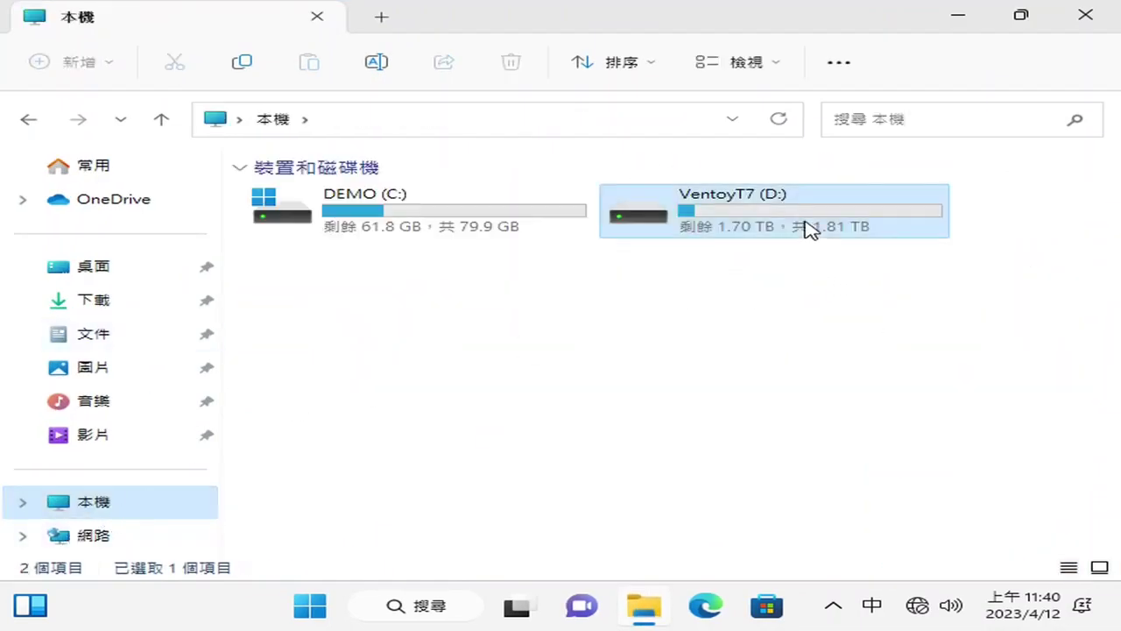
double_click(807, 224)
double_click(302, 296)
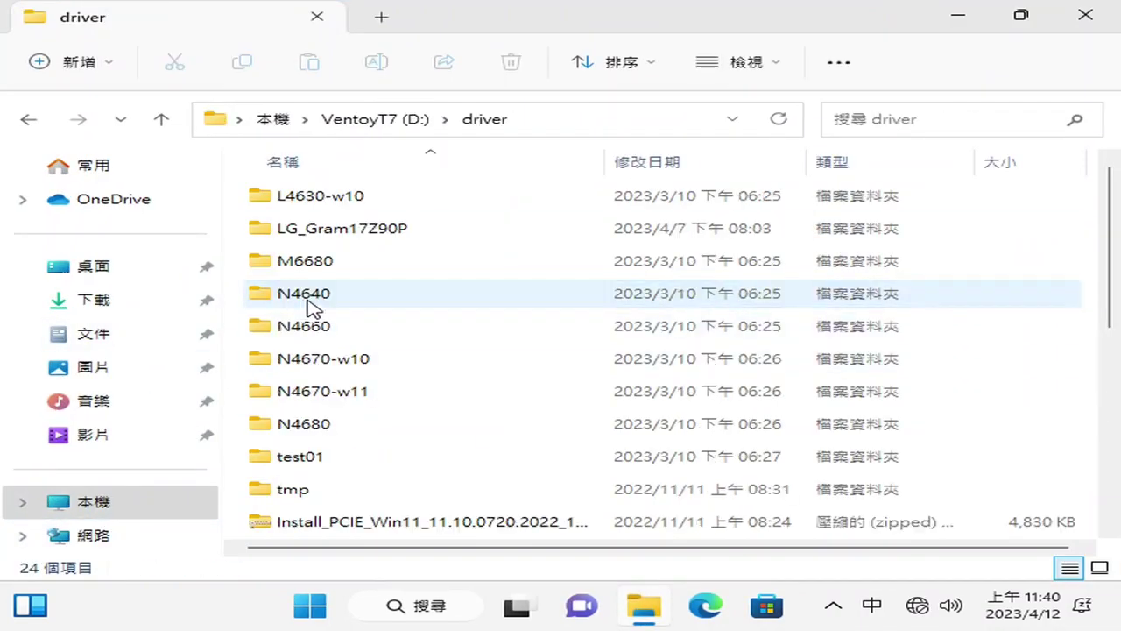
scroll(389, 367, "down", 2)
scroll(390, 366, "down", 3)
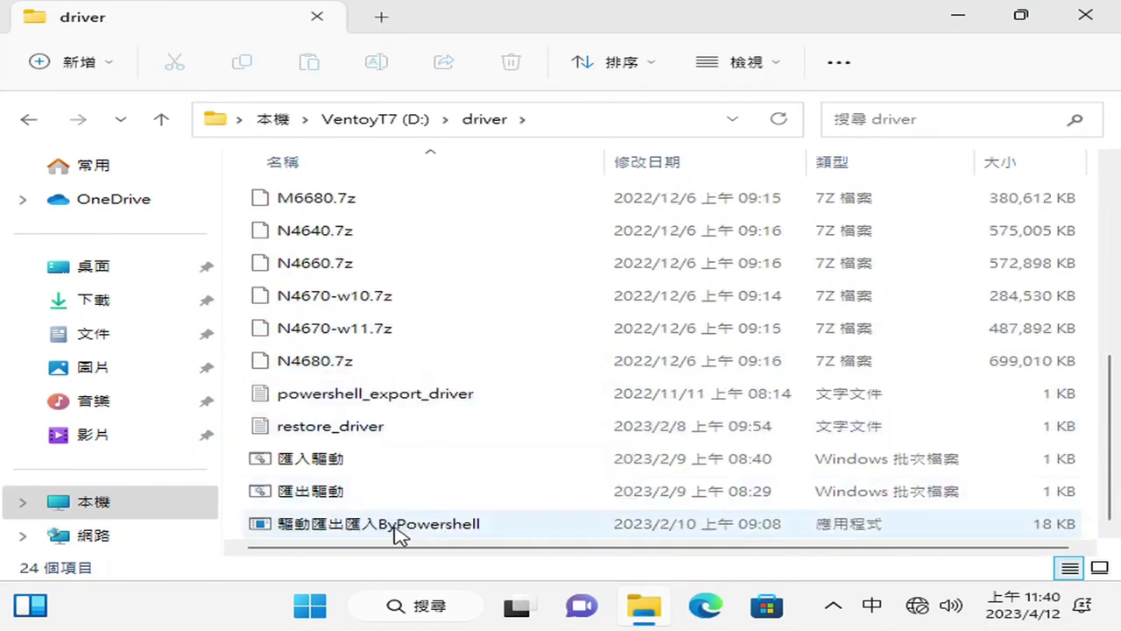
double_click(394, 525)
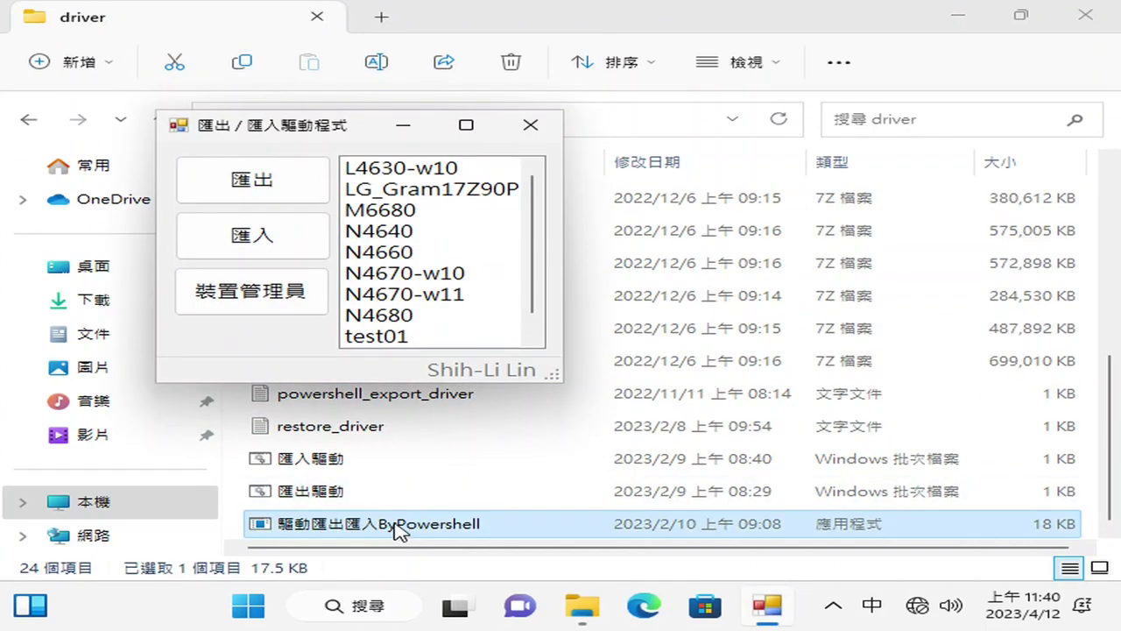
left_click(1086, 15)
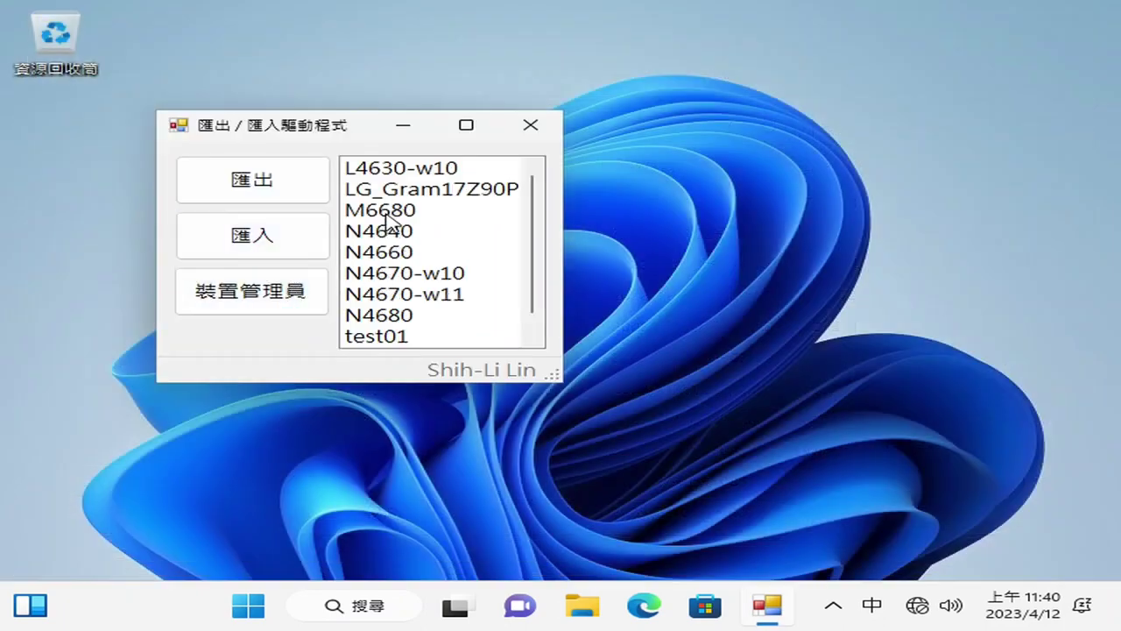
- Import the M6680 driver set and close the PowerShell window once the import is done
left_click(387, 216)
left_click(245, 247)
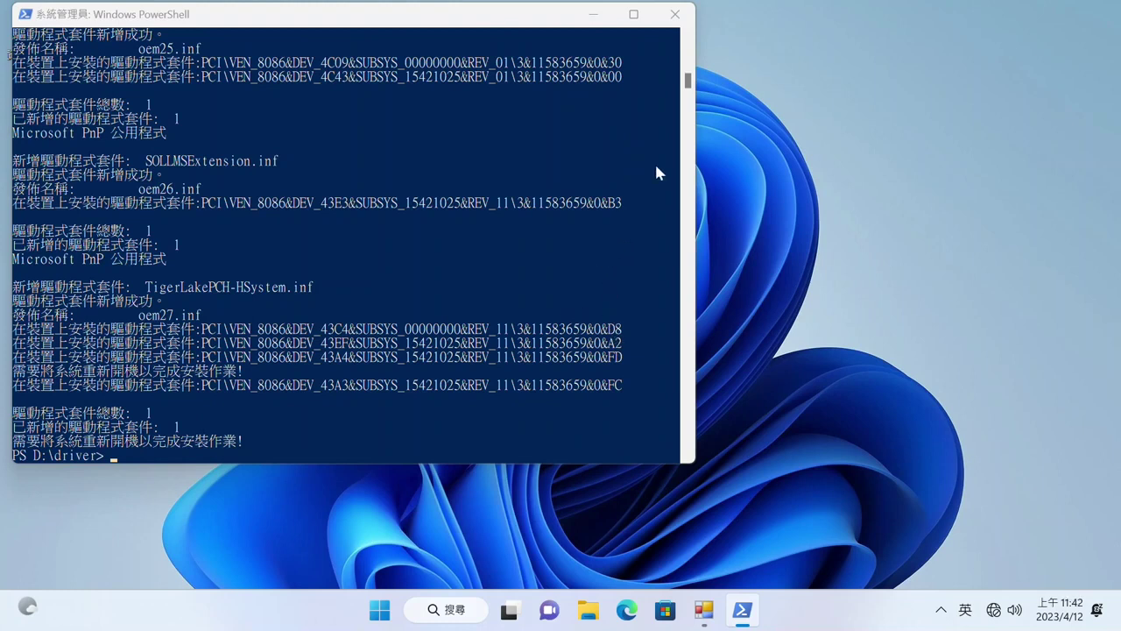
left_click(674, 14)
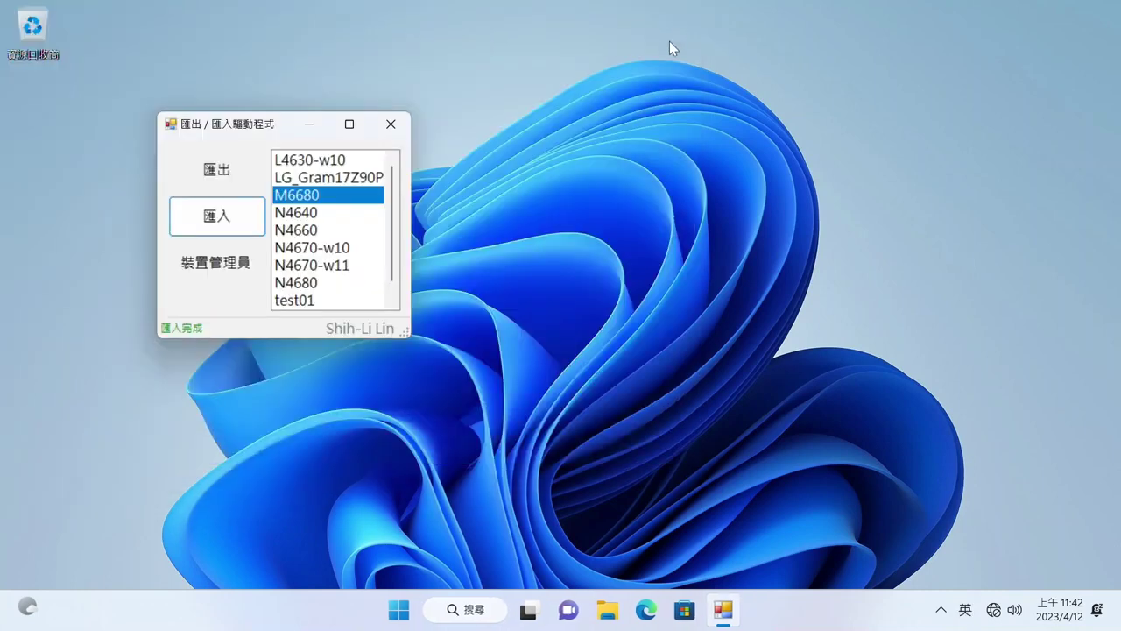
- Open Device Manager from the driver tool and expand the display, network, sound controller and audio input/output categories to examine their devices
left_click(244, 267)
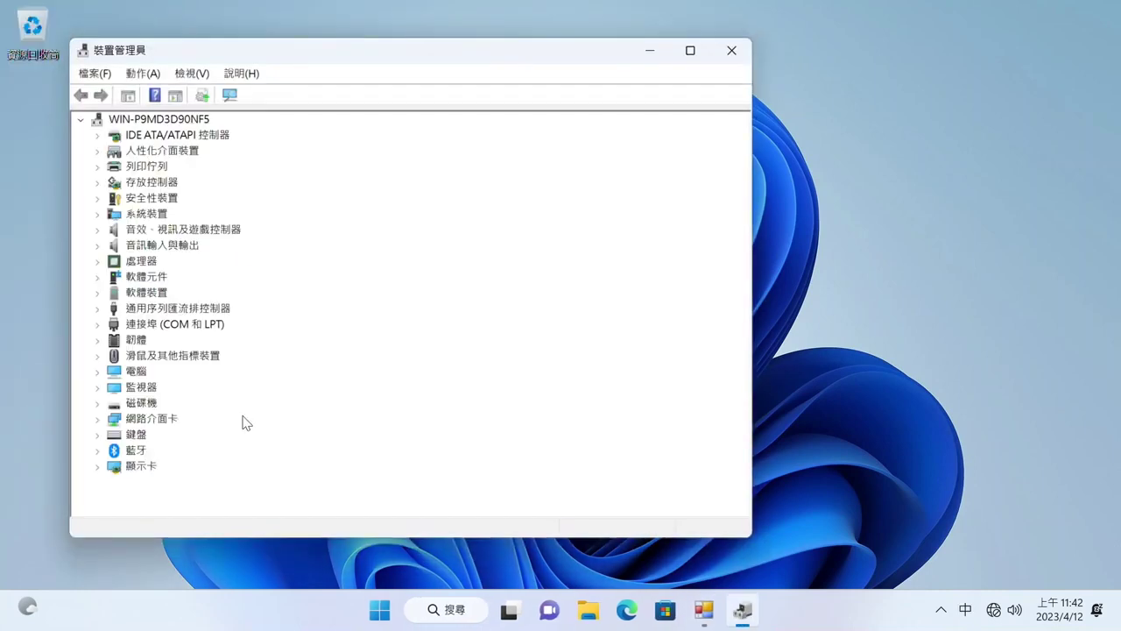
left_click(97, 466)
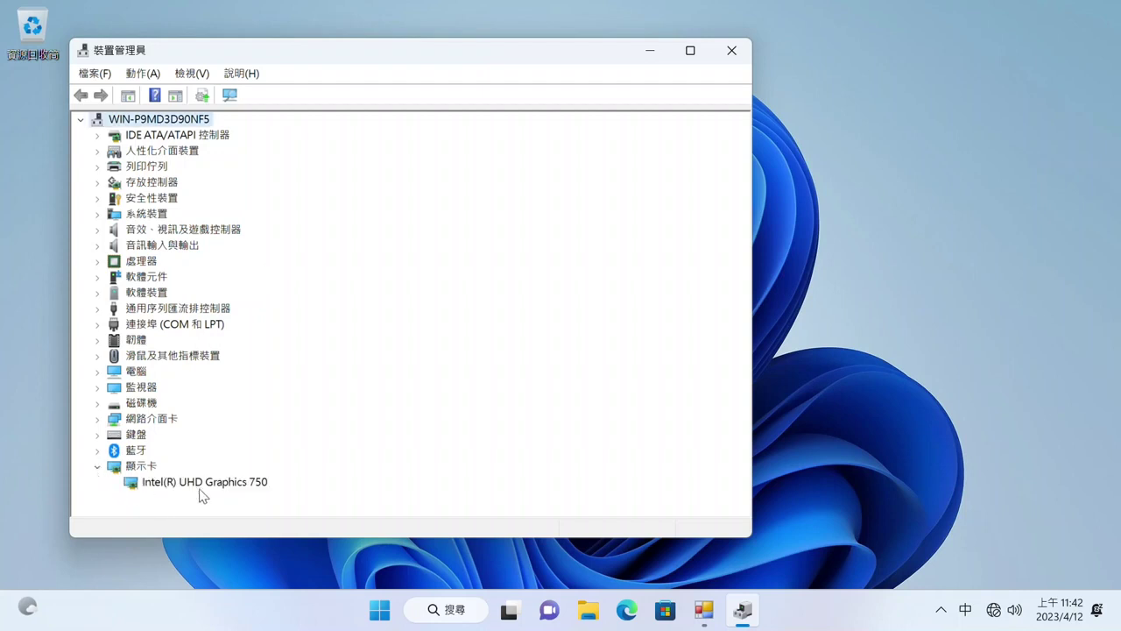
left_click(97, 420)
scroll(413, 371, "down", 1)
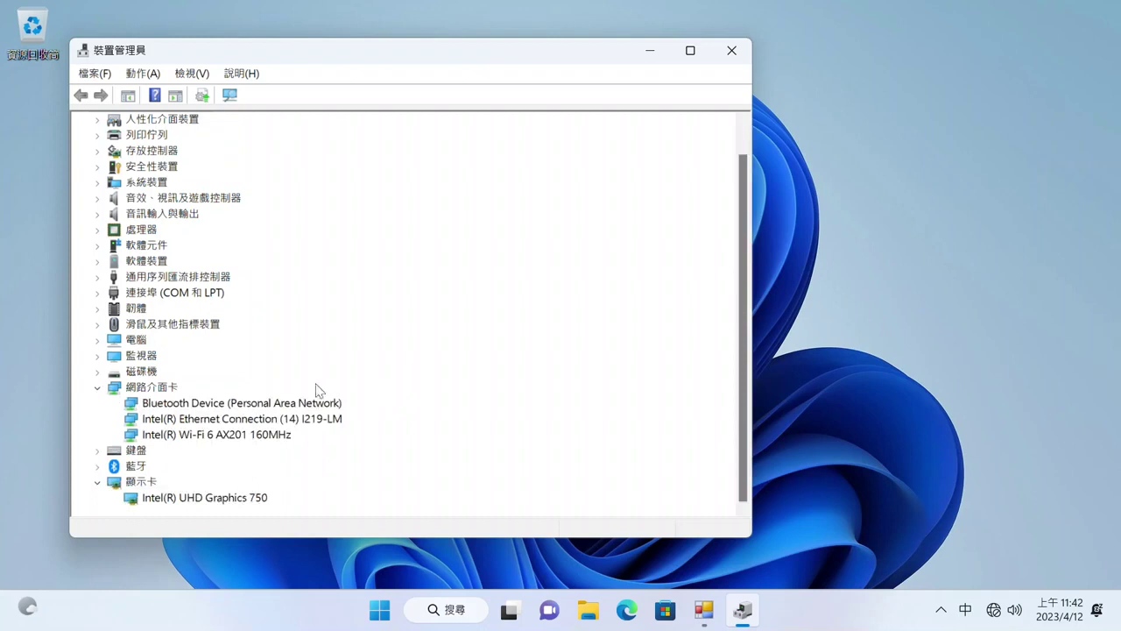
left_click(99, 199)
left_click(98, 262)
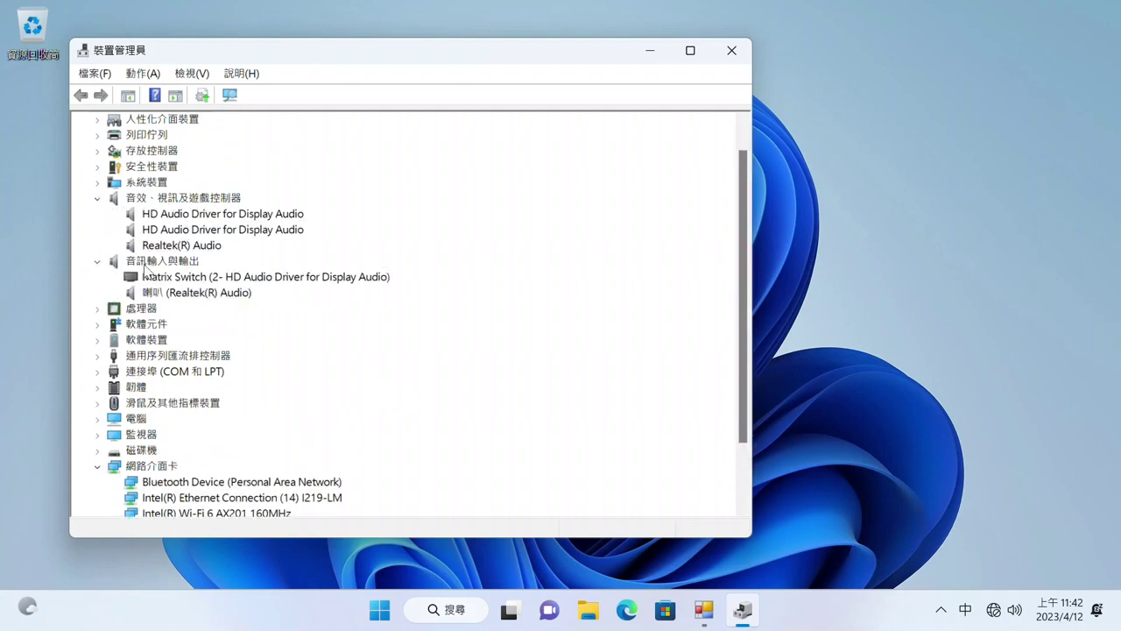
scroll(365, 333, "down", 1)
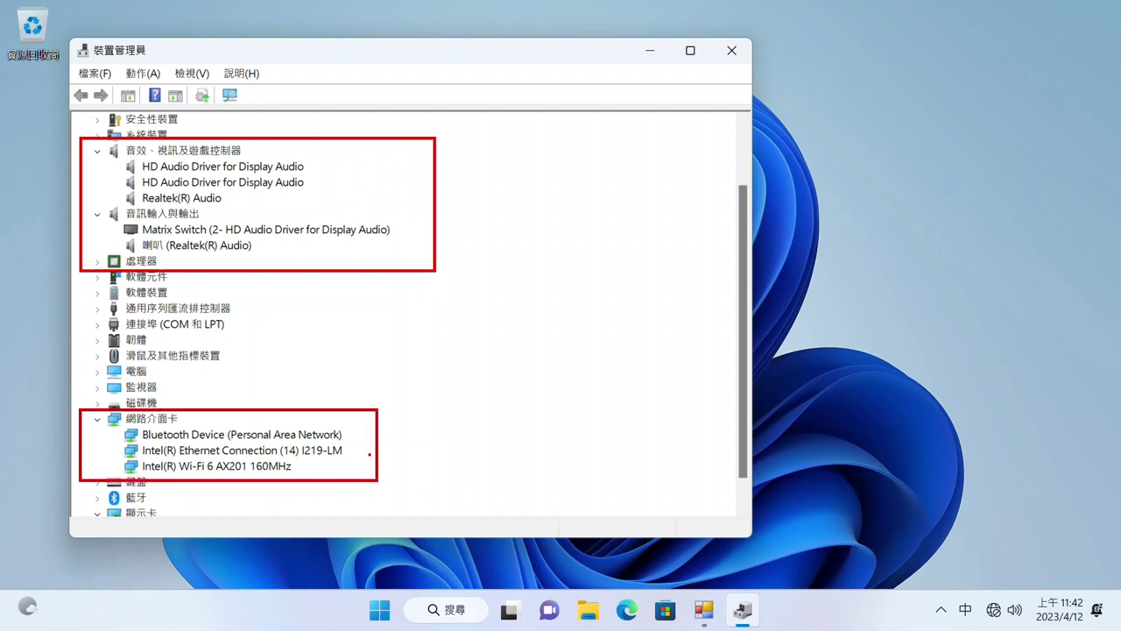
scroll(356, 394, "down", 1)
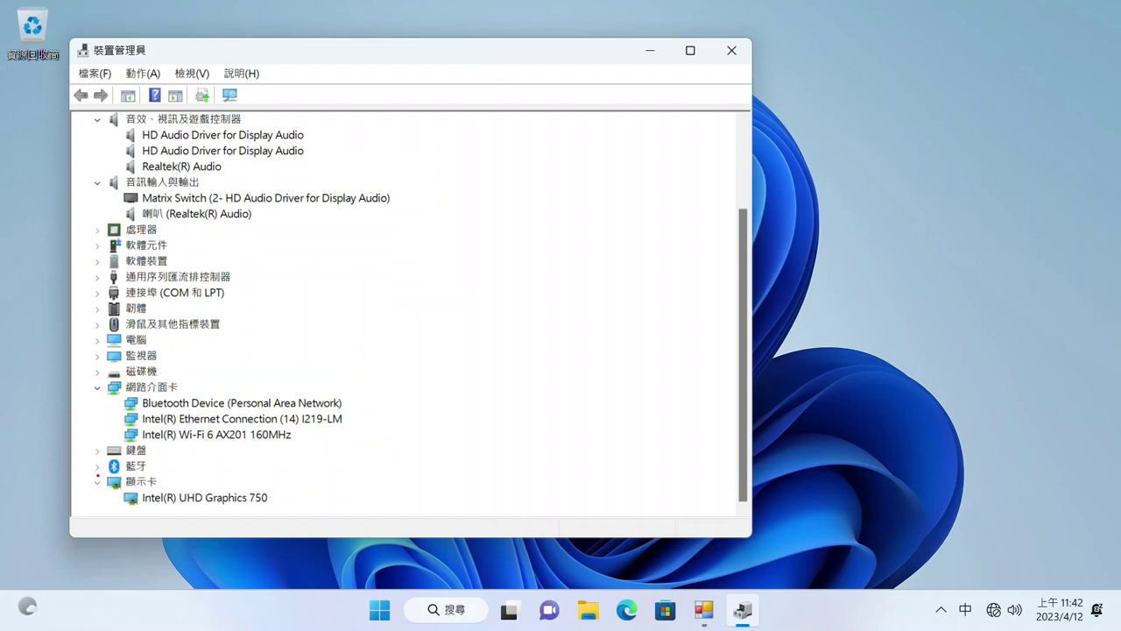
- Check the driver provider in the properties of the Intel(R) UHD Graphics 750 display adapter and close them without changes
mouse_move(103, 487)
left_mouse_down()
mouse_move(282, 512)
mouse_move(313, 505)
left_mouse_up()
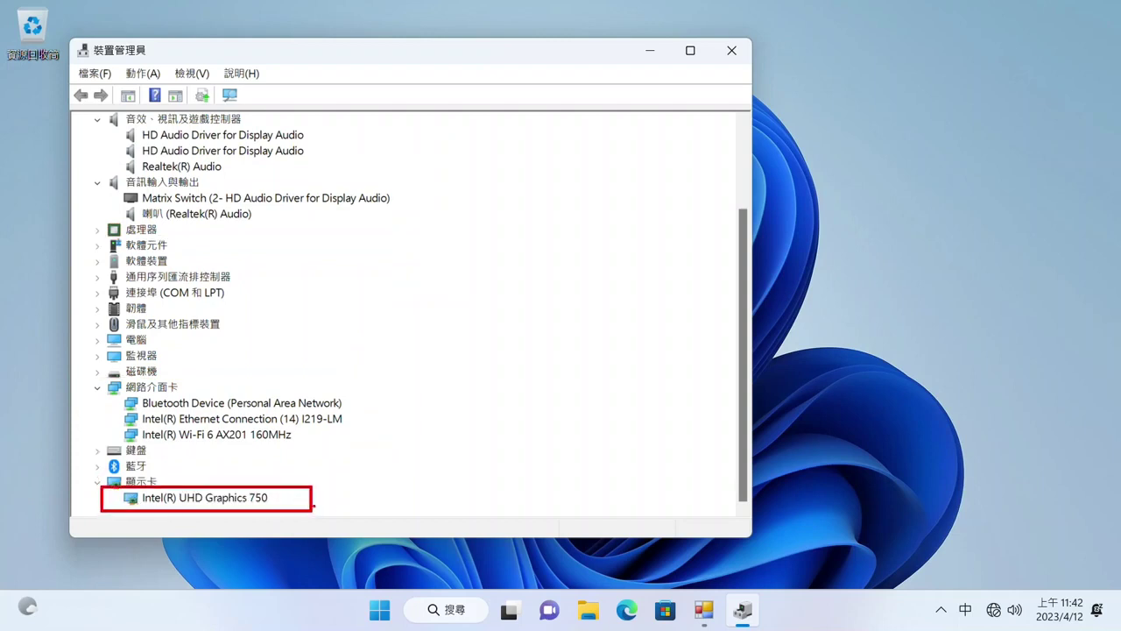
right_click(231, 498)
left_click(290, 484)
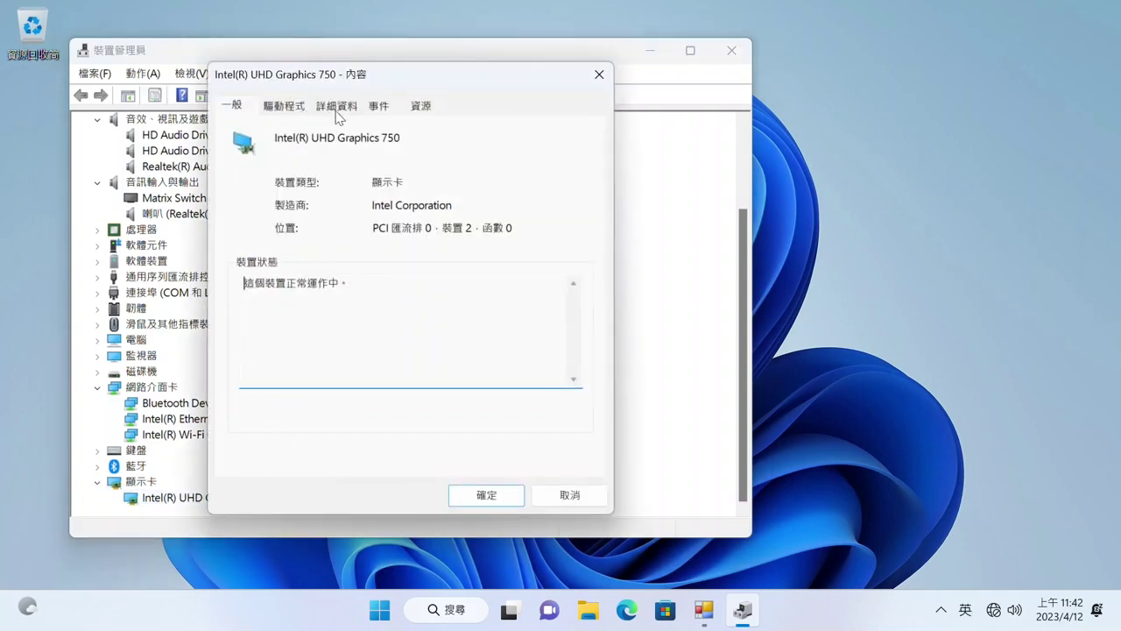
left_click(301, 108)
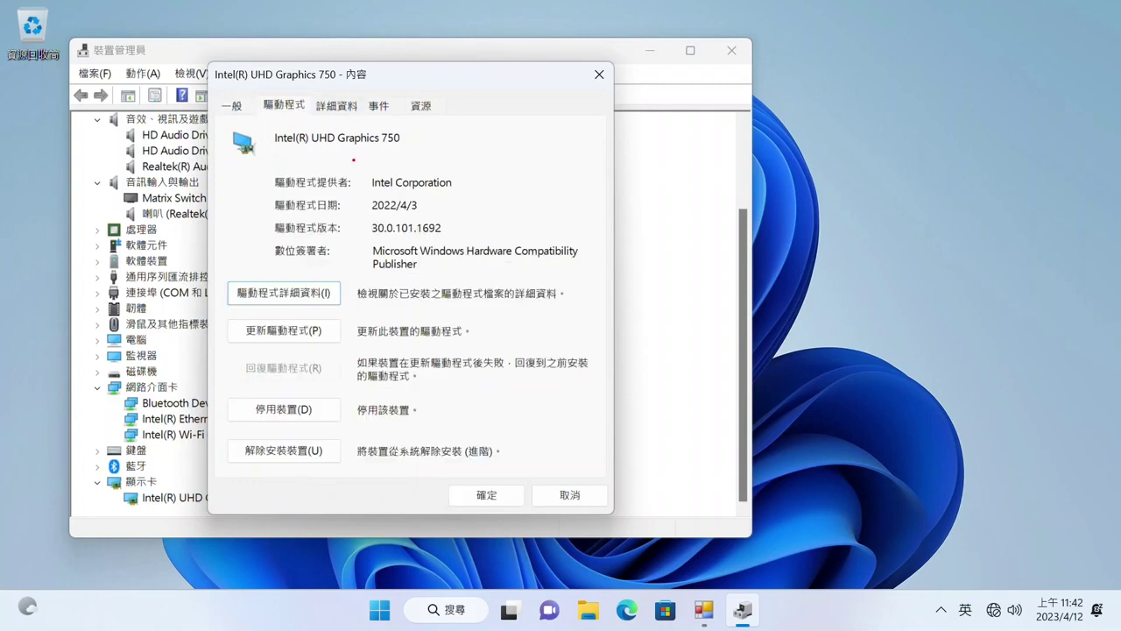
left_click_drag(353, 160, 478, 192)
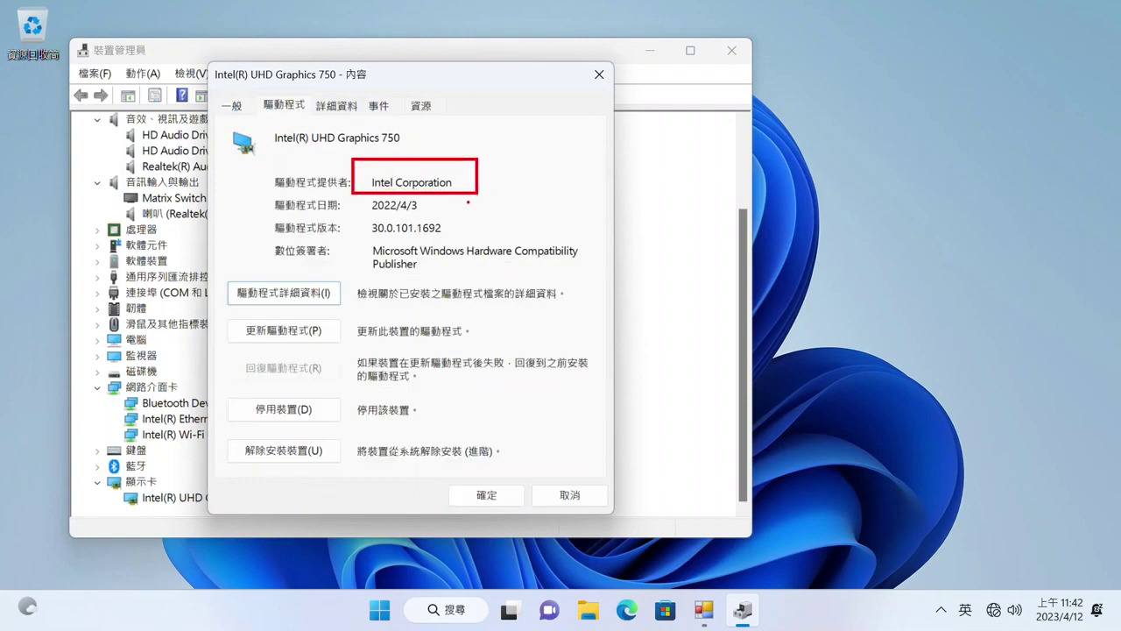
left_click(569, 494)
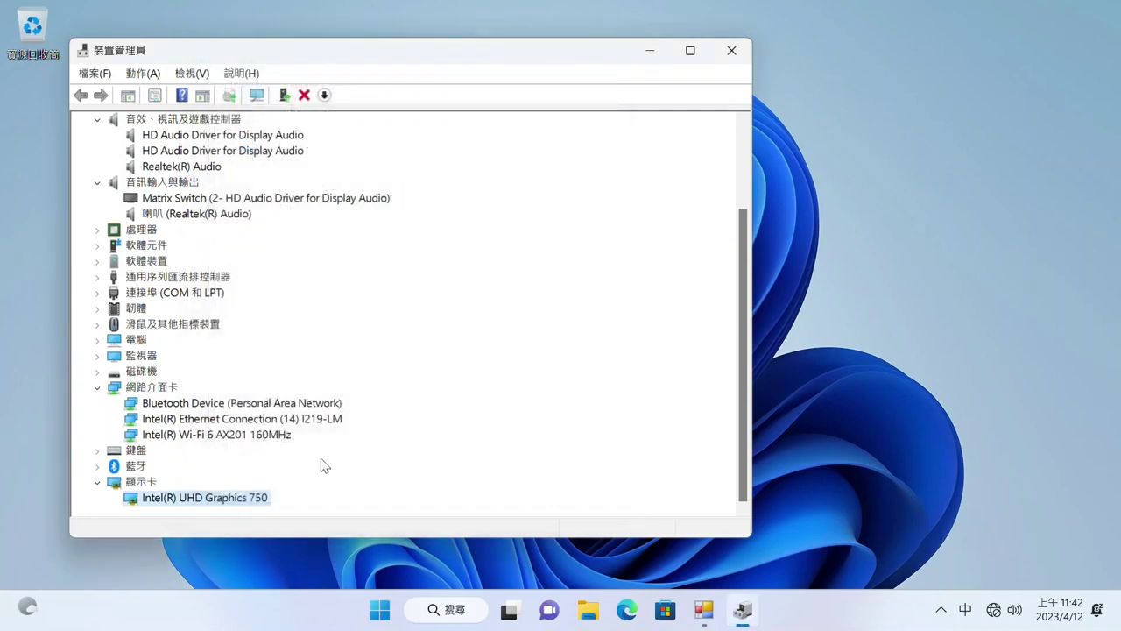
- Check the driver provider in the Intel(R) Wi-Fi 6 AX201 160MHz adapter's properties after the import and close them without changes
right_click(269, 436)
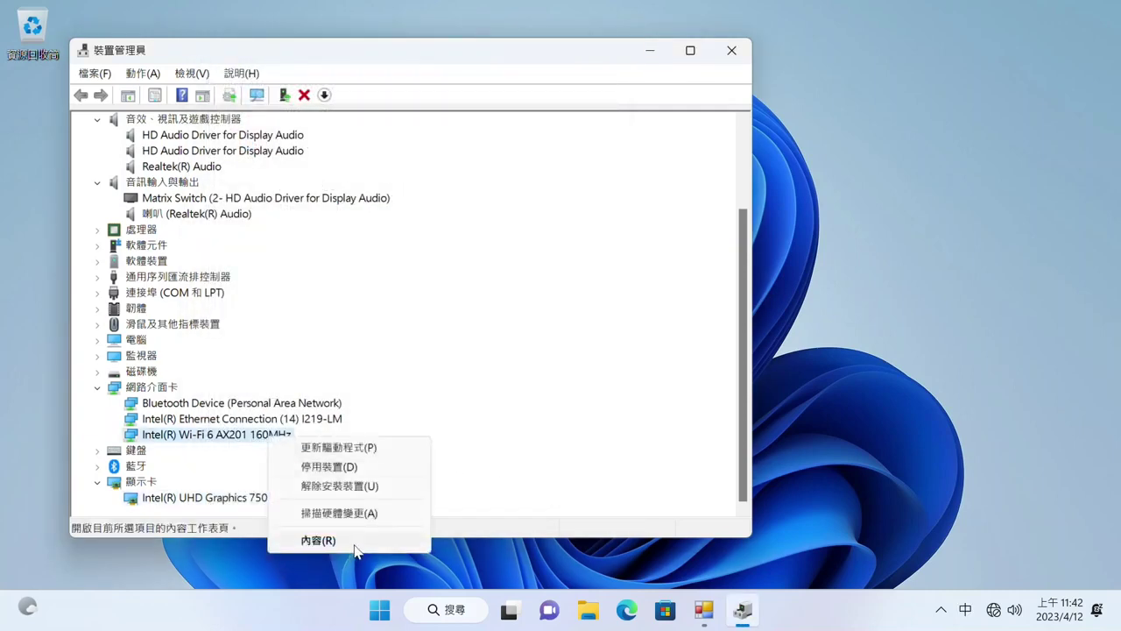
left_click(354, 541)
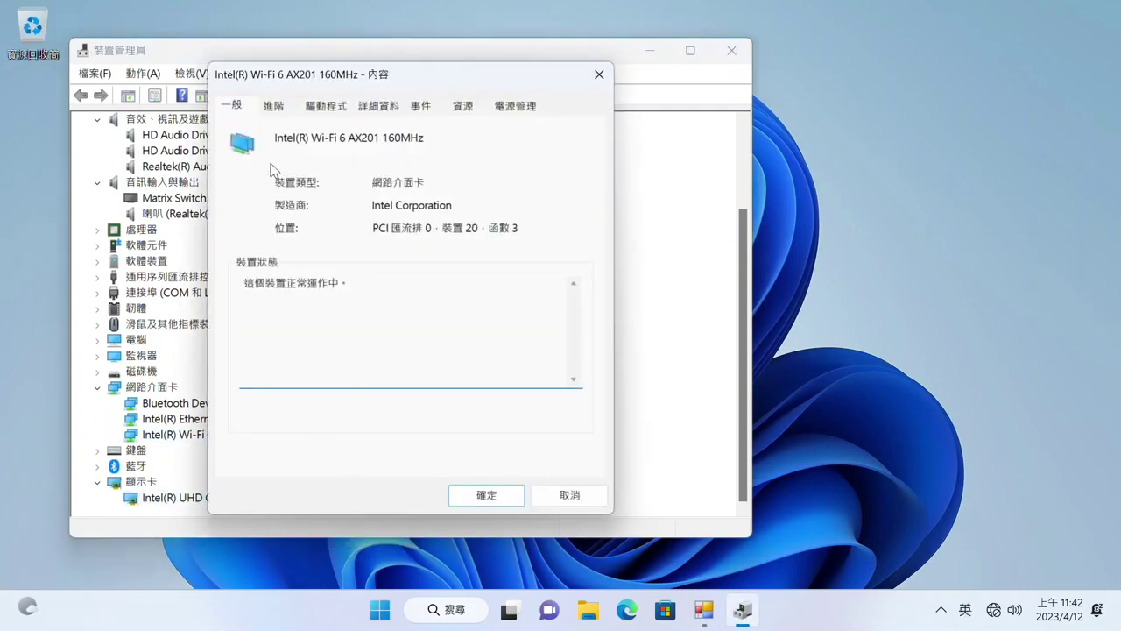
left_click(324, 106)
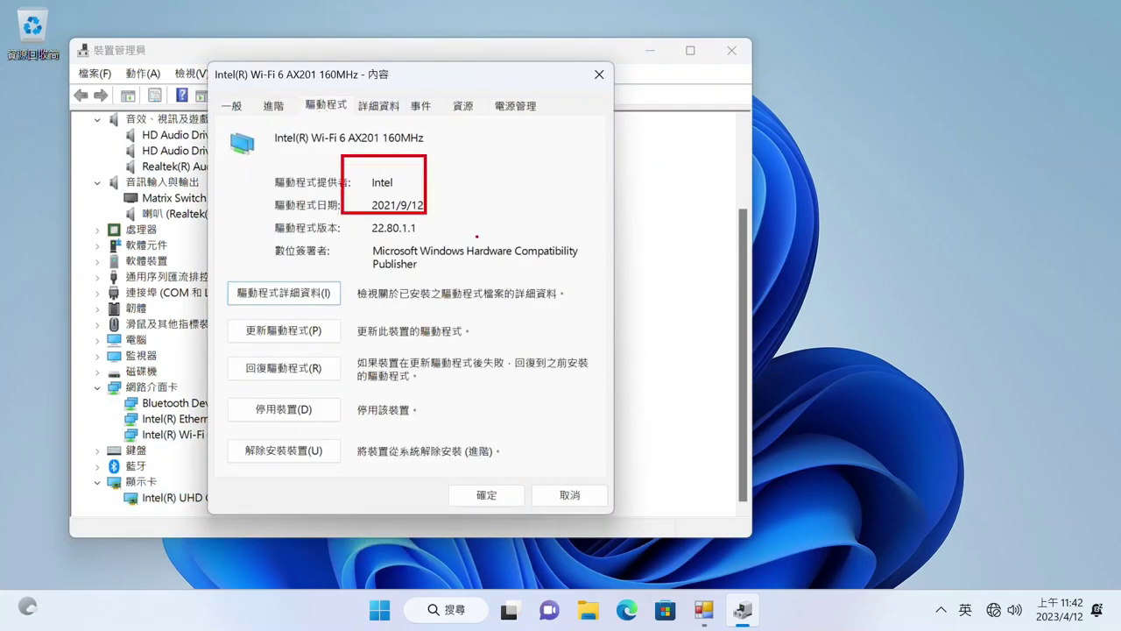
left_click(582, 502)
- Check the driver provider in the Intel(R) Ethernet Connection (14) I219-LM adapter's properties after the import and close them without changes
left_click(316, 420)
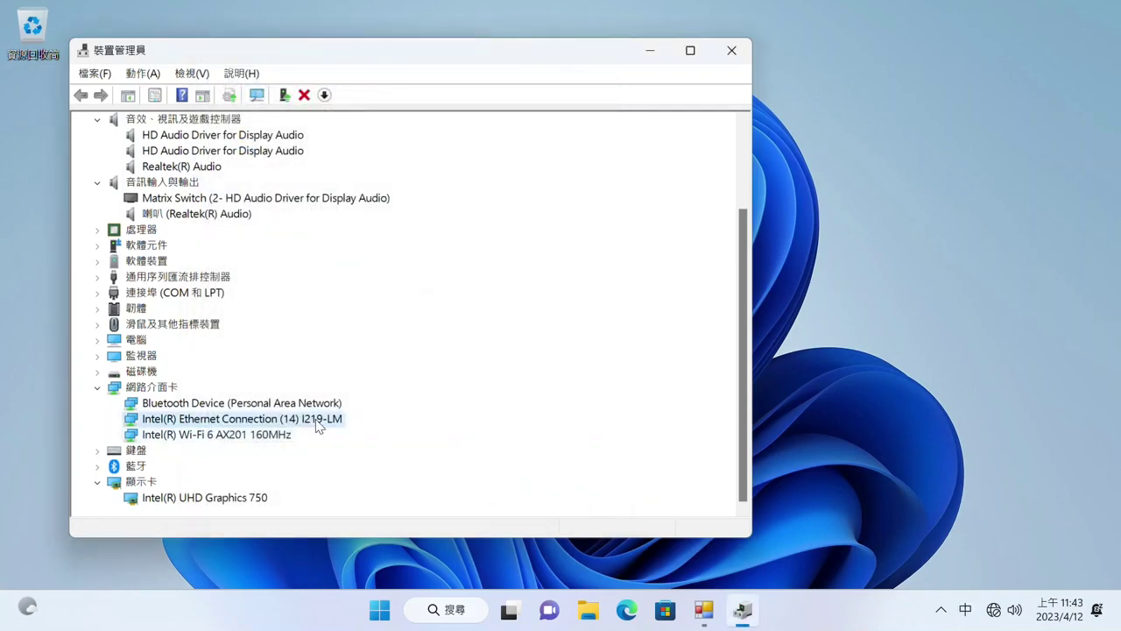
right_click(316, 420)
left_click(373, 522)
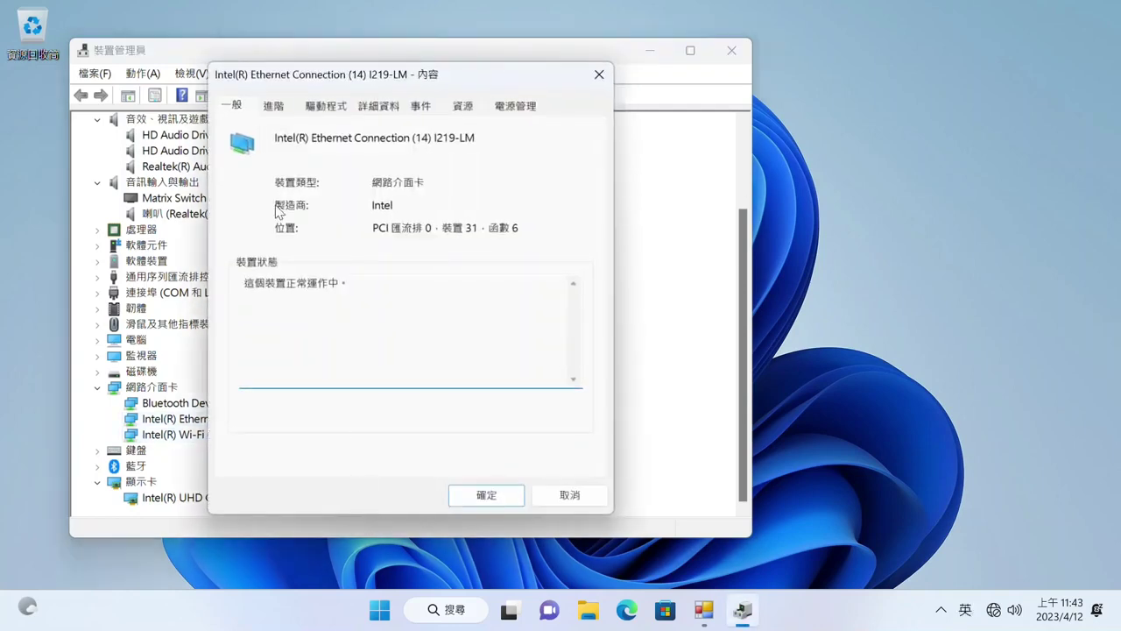
left_click(324, 107)
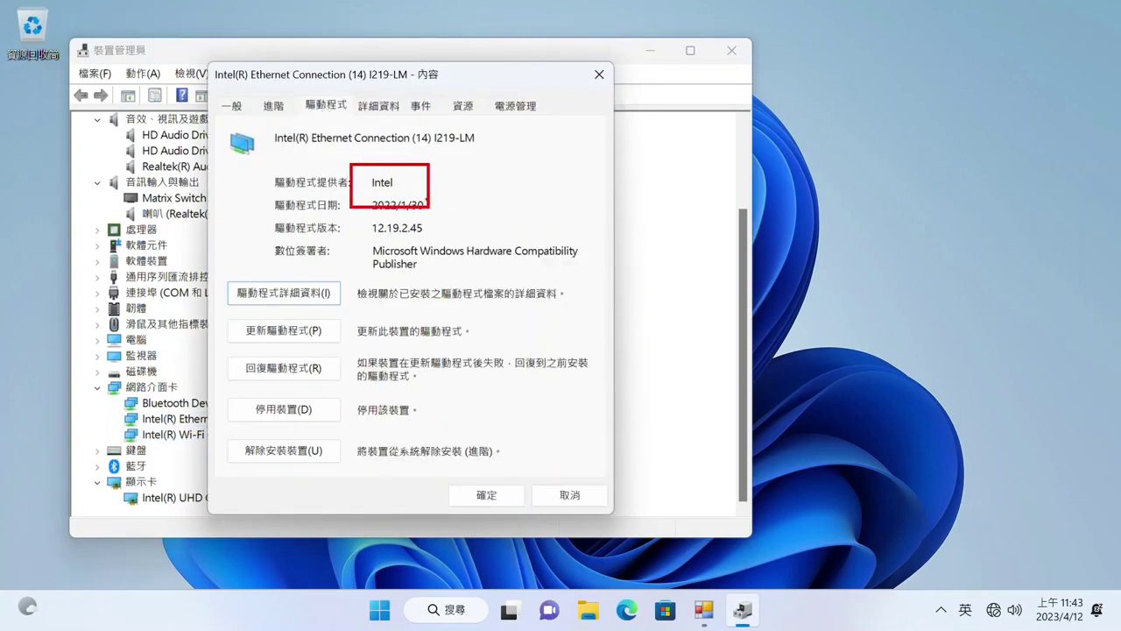
left_click(565, 495)
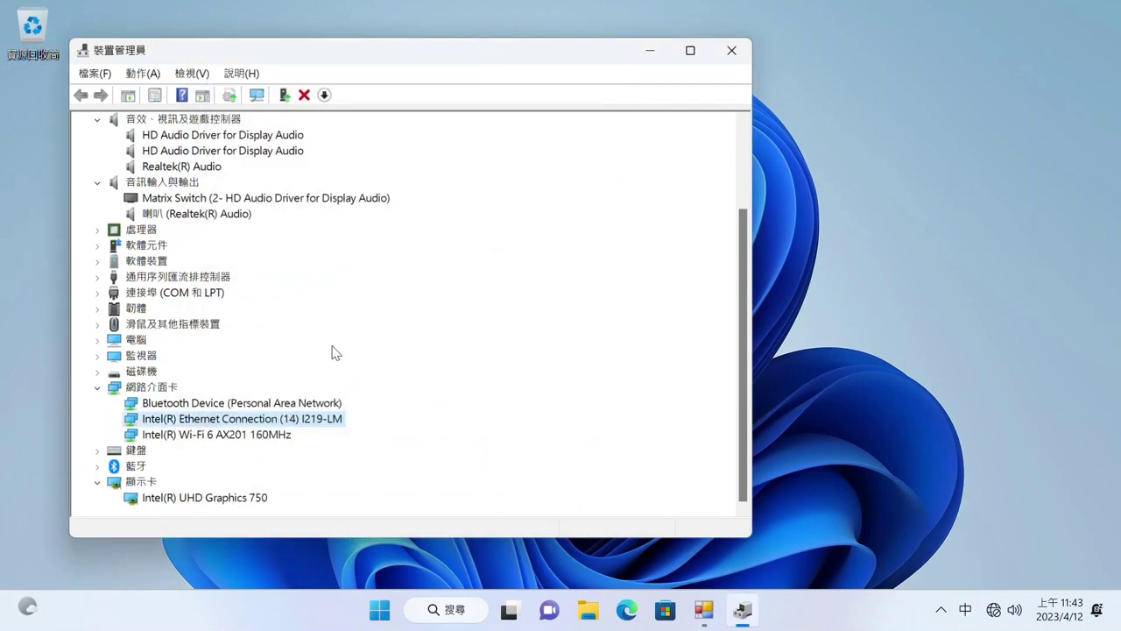
- Check the driver provider in the Realtek(R) Audio sound controller's properties after the import and close them without changes
scroll(333, 352, "up", 2)
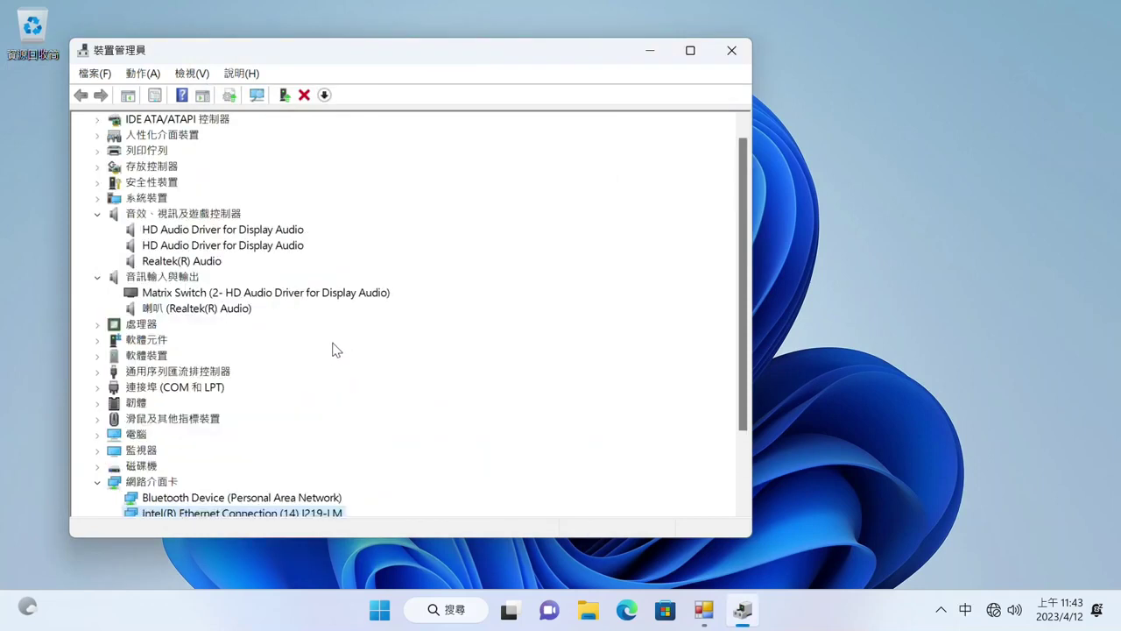
left_click(209, 263)
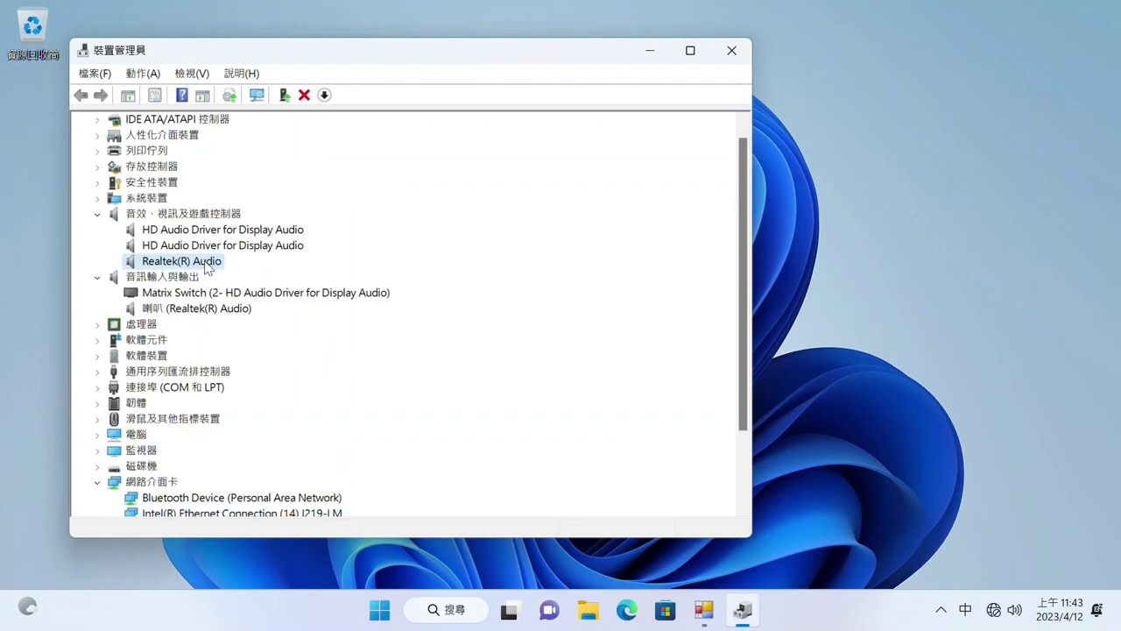
right_click(209, 267)
left_click(278, 366)
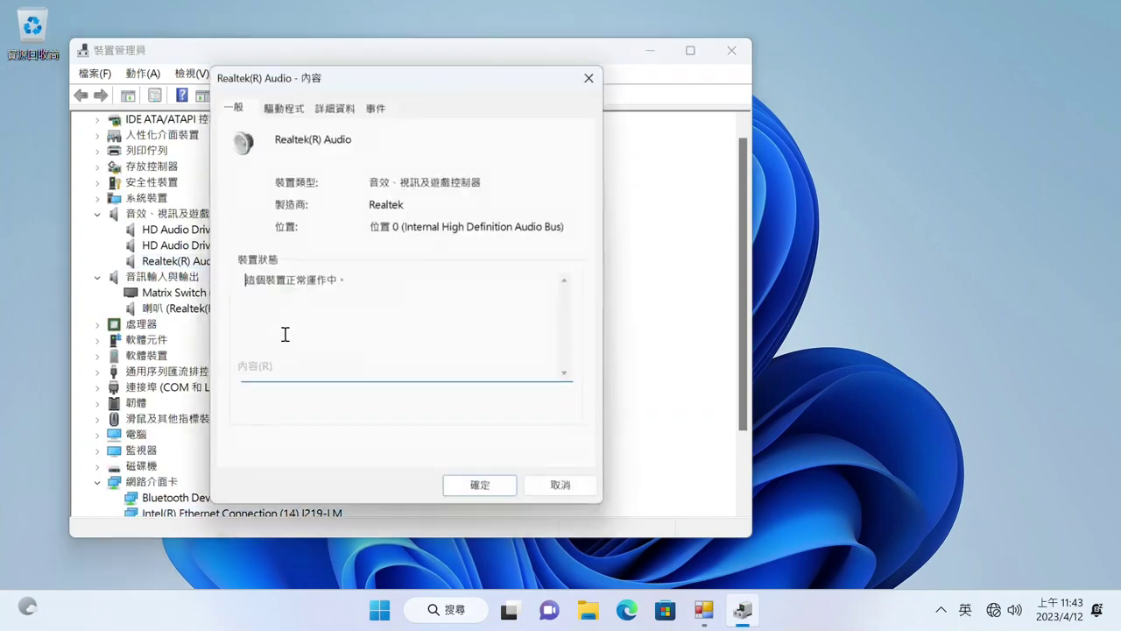
left_click(284, 106)
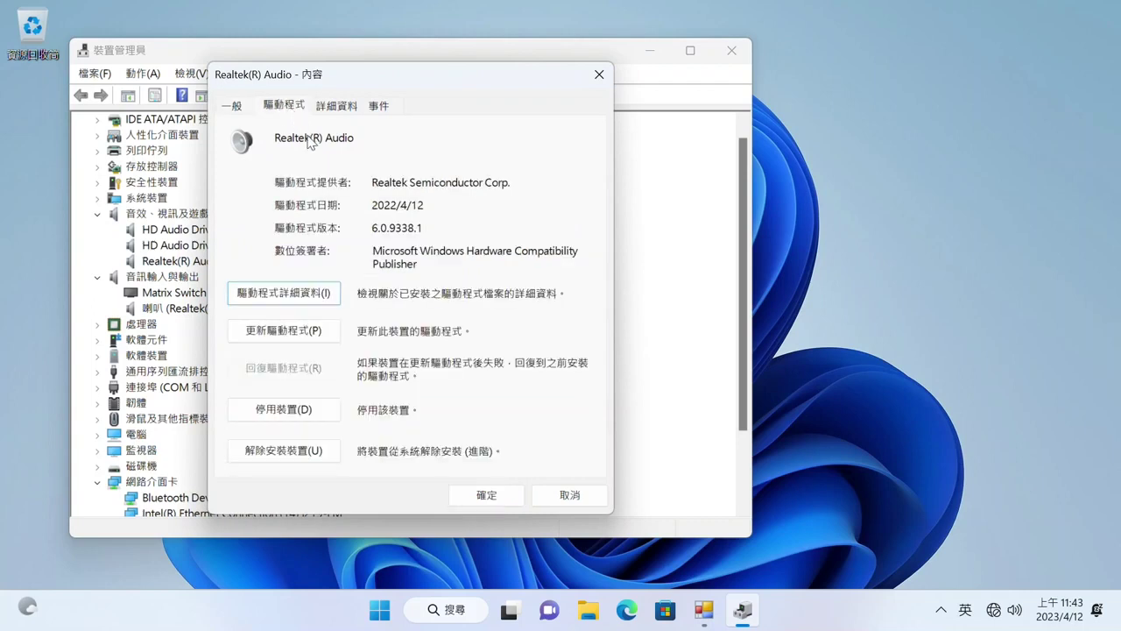
left_click_drag(356, 161, 521, 212)
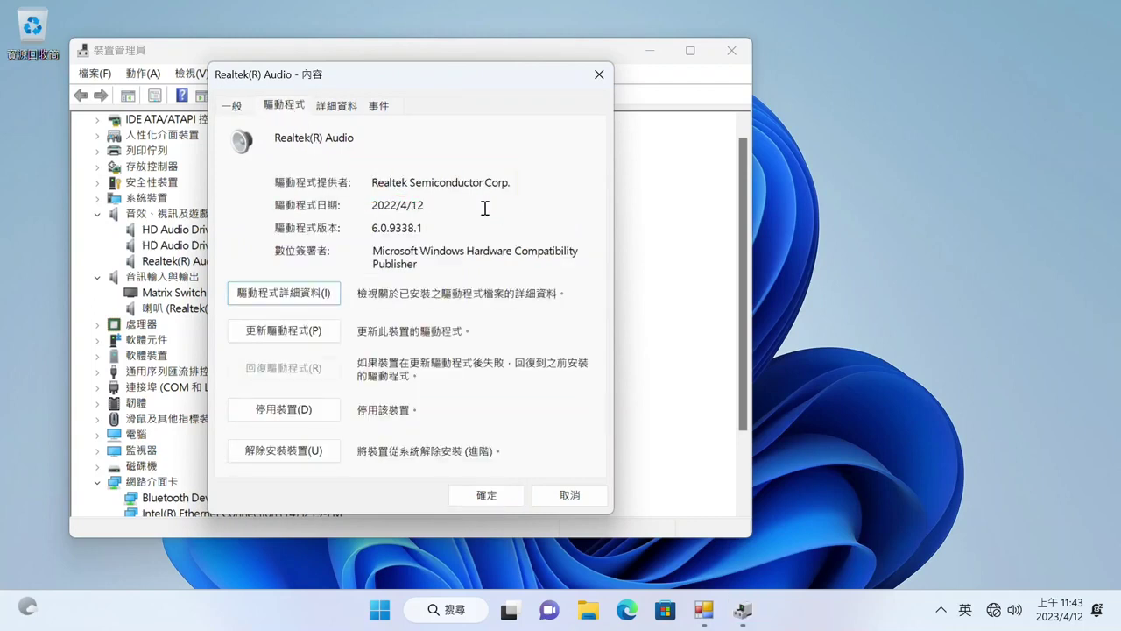
left_click(565, 498)
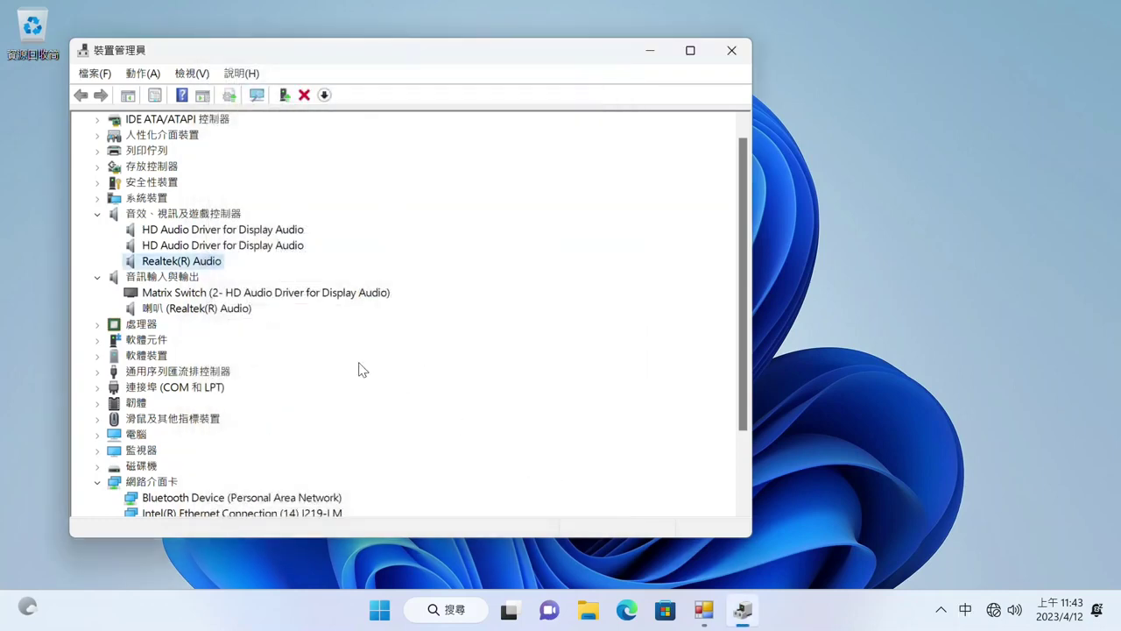
- Check the driver provider in the 喇叭 (Realtek(R) Audio) output device's properties, close them without changes, and exit Device Manager
left_click(226, 309)
right_click(228, 308)
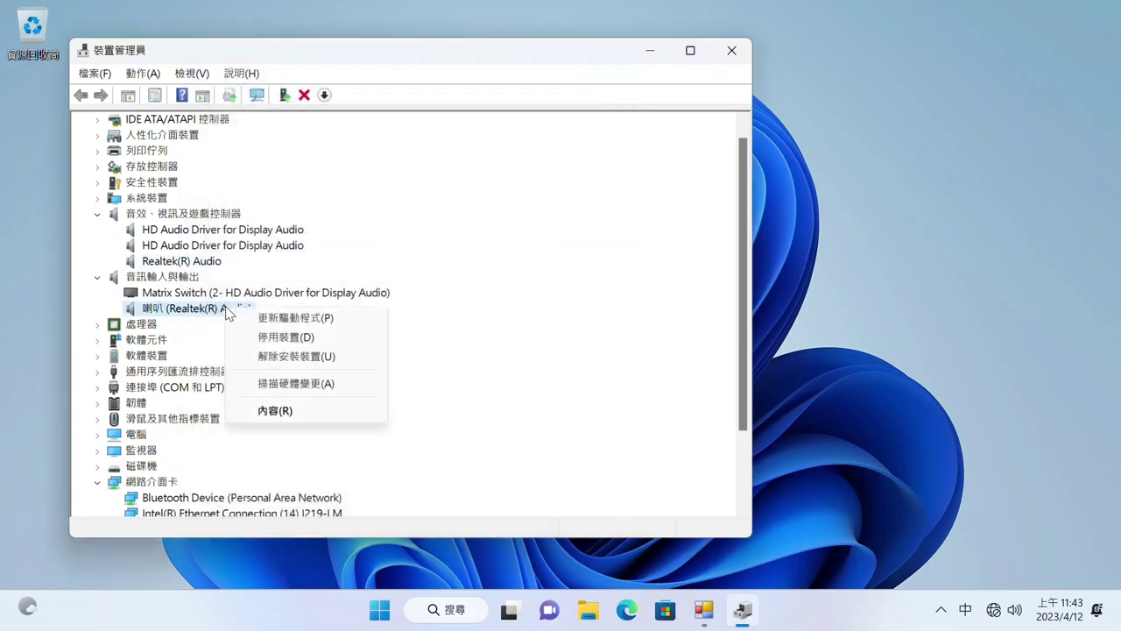
left_click(275, 411)
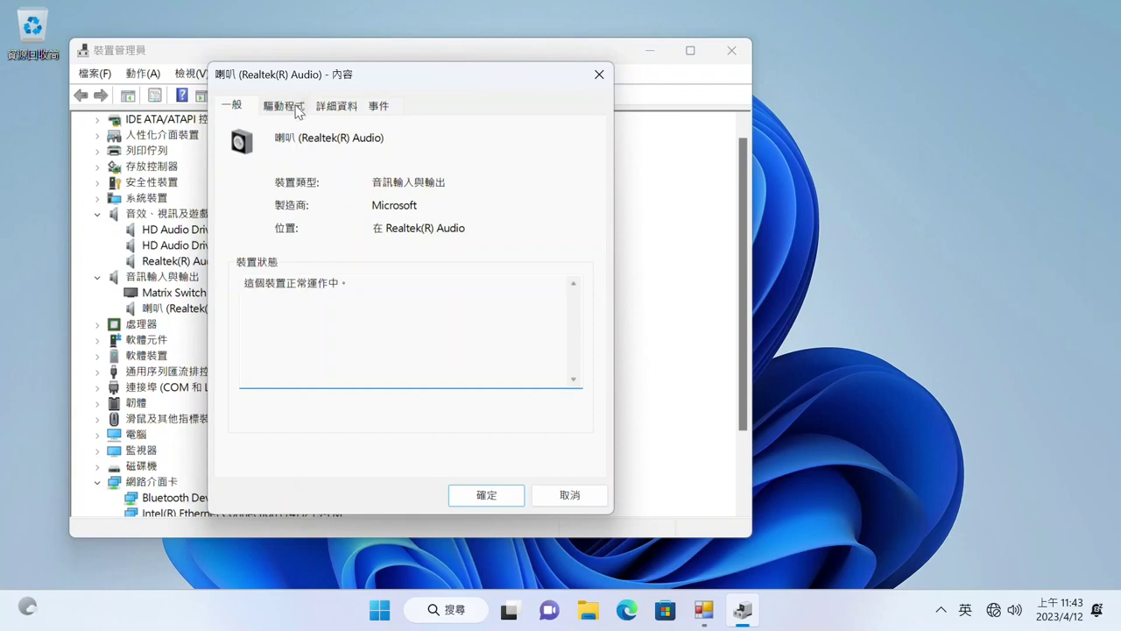
left_click(298, 109)
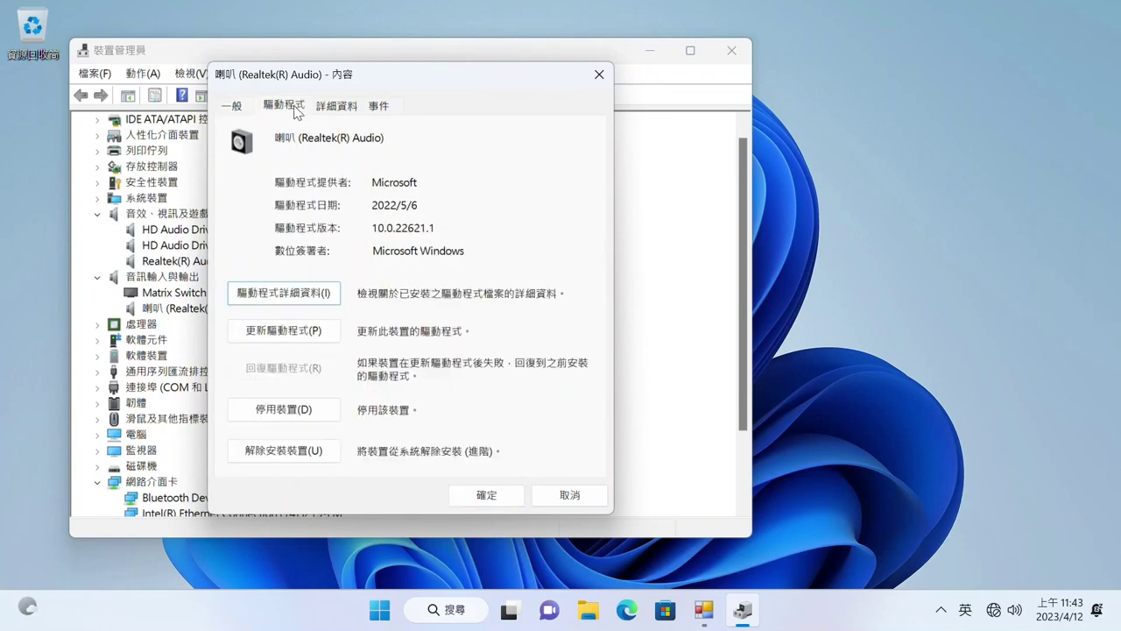
left_click(571, 496)
left_click(730, 50)
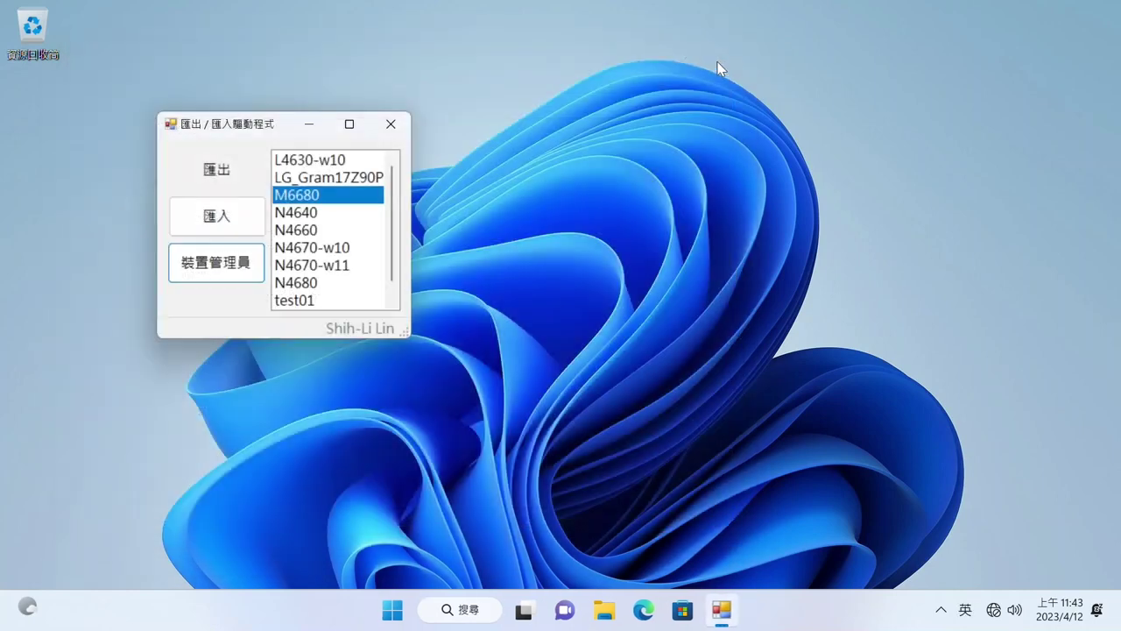